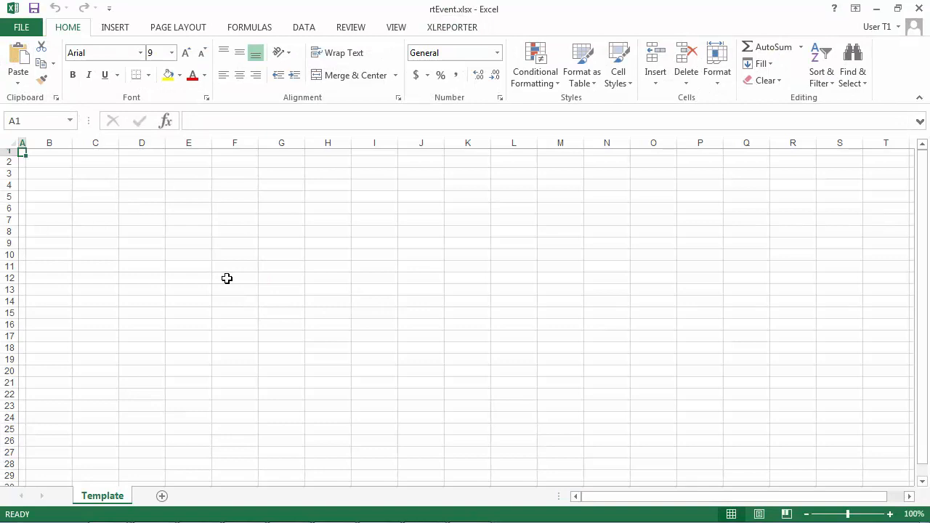
Step: Insert a report header titled "Daily Event Report" across cells B2:J2 using the XLReporter Design tool
click(454, 30)
click(158, 83)
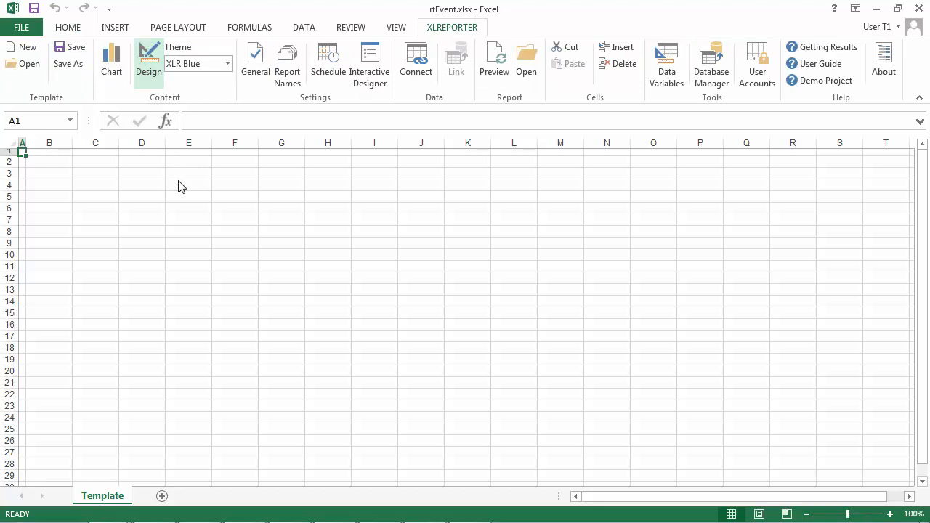
click(155, 208)
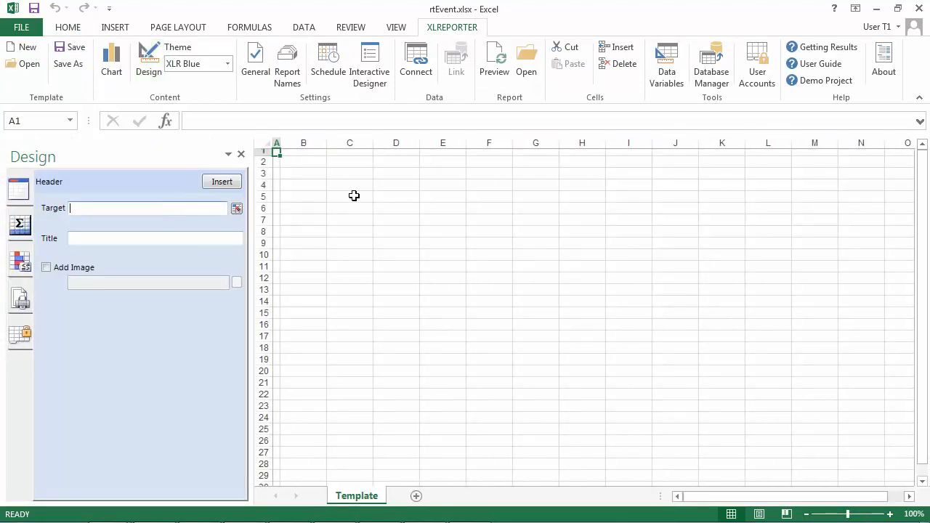
drag(314, 163, 685, 162)
click(94, 236)
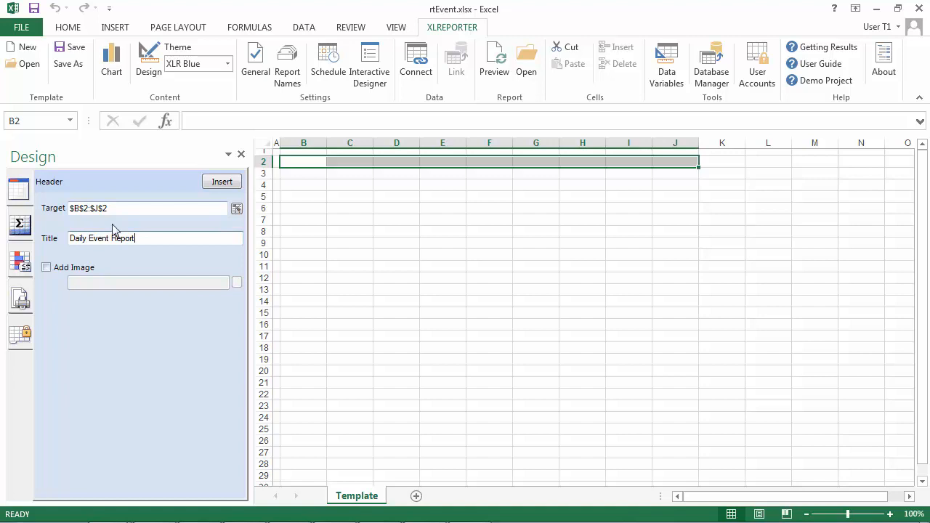
text(Daily Event Report)
click(222, 183)
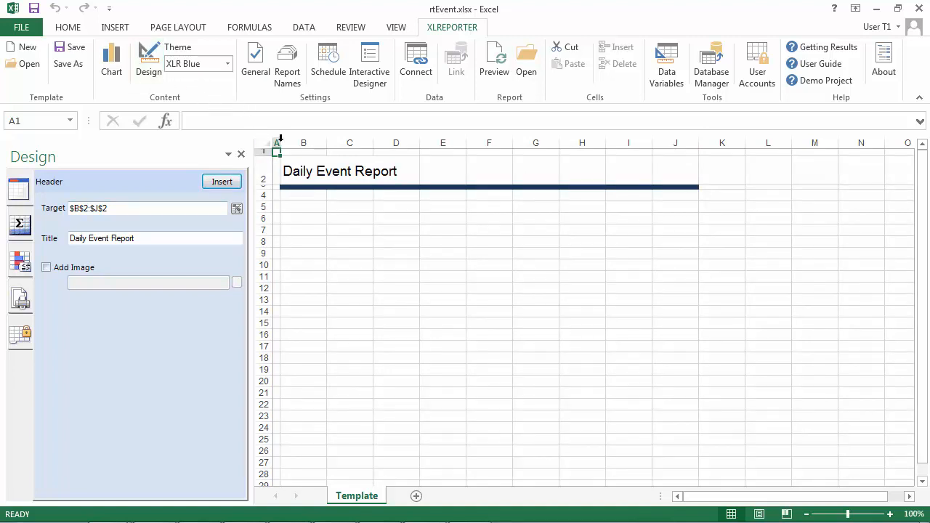
Step: Start a real-time values group for the XLR_DA connector and add all Mixer and Extruder tags as its columns
click(424, 80)
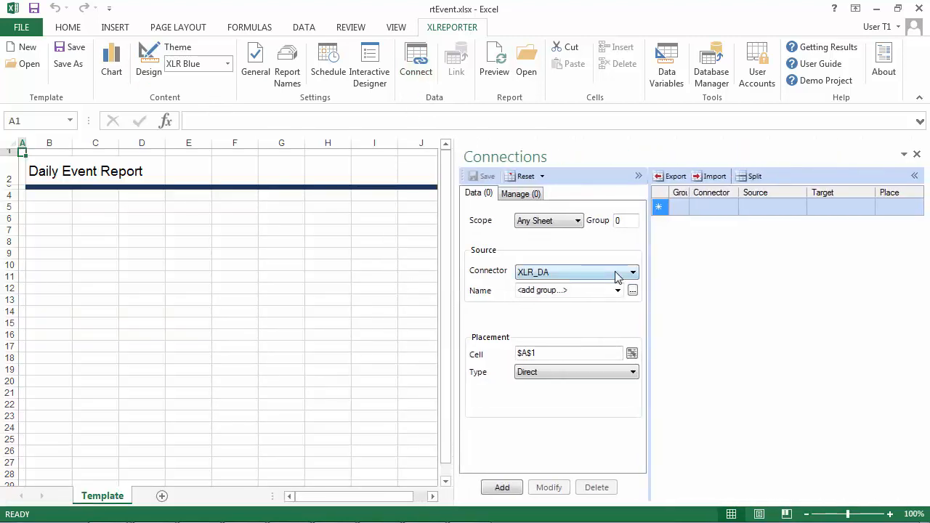
click(616, 273)
click(577, 285)
click(631, 292)
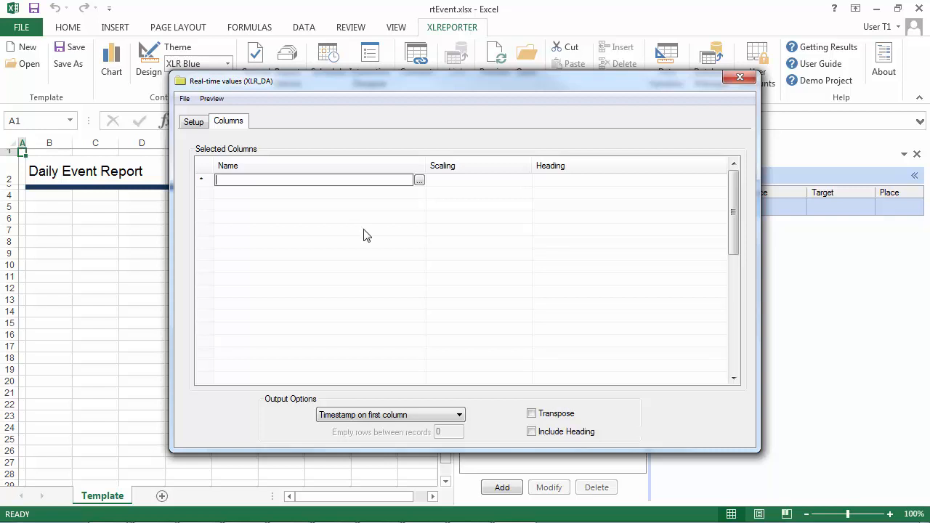
click(419, 181)
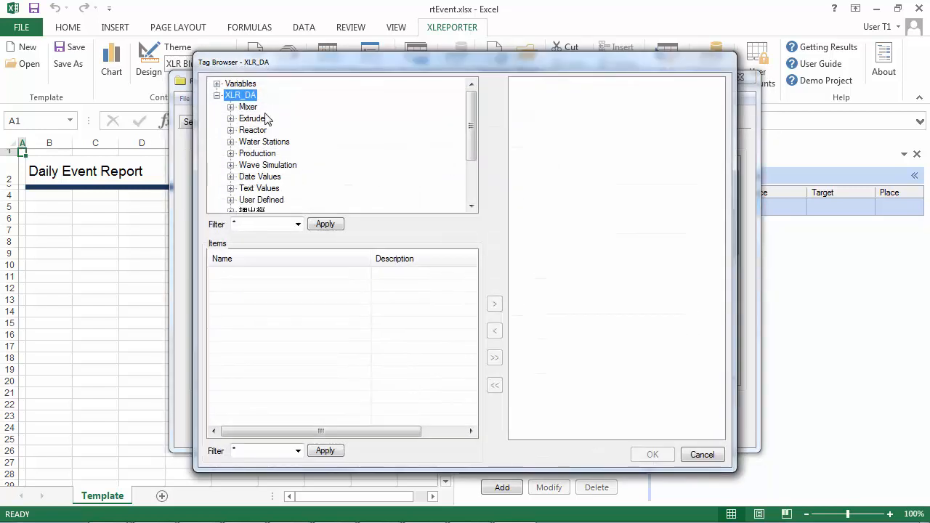
click(249, 107)
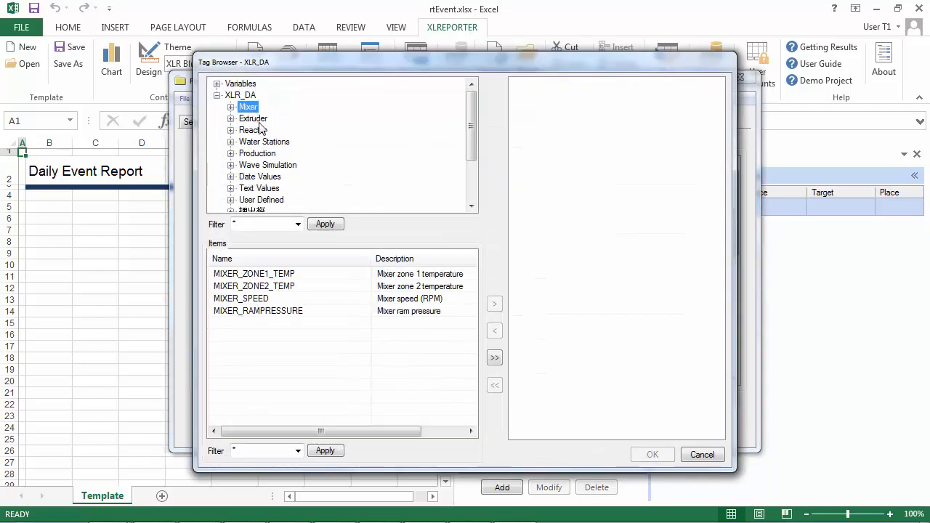
click(494, 357)
click(251, 118)
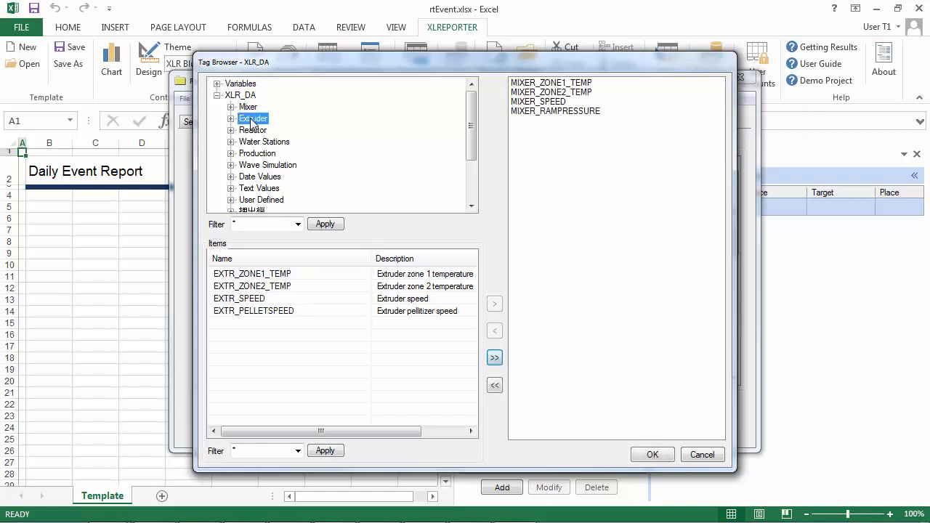
click(494, 358)
click(653, 453)
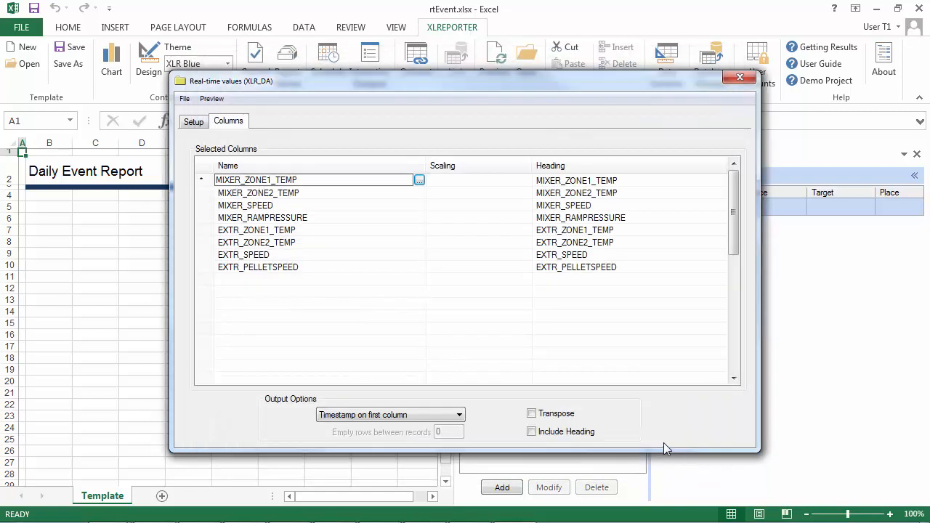
Step: Save the real-time values group as rtEvent and close its window
click(185, 99)
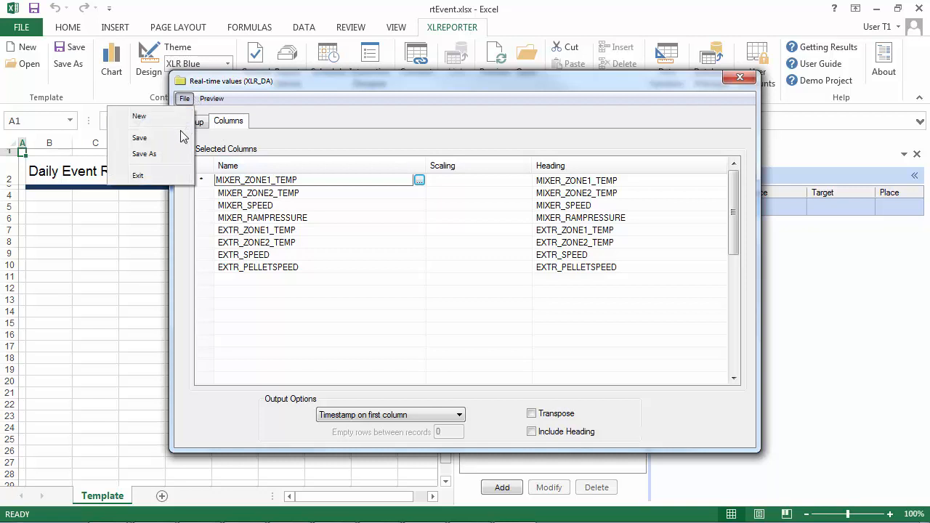
click(183, 136)
click(509, 281)
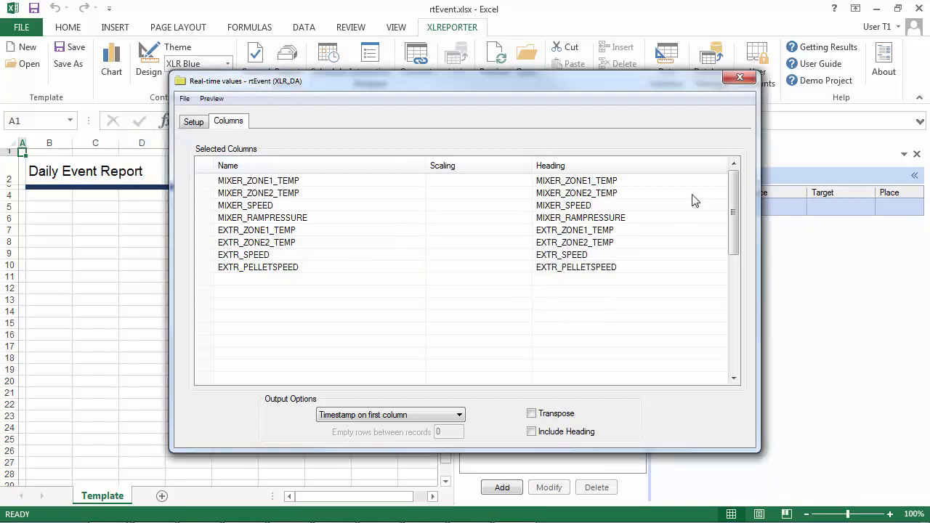
click(746, 82)
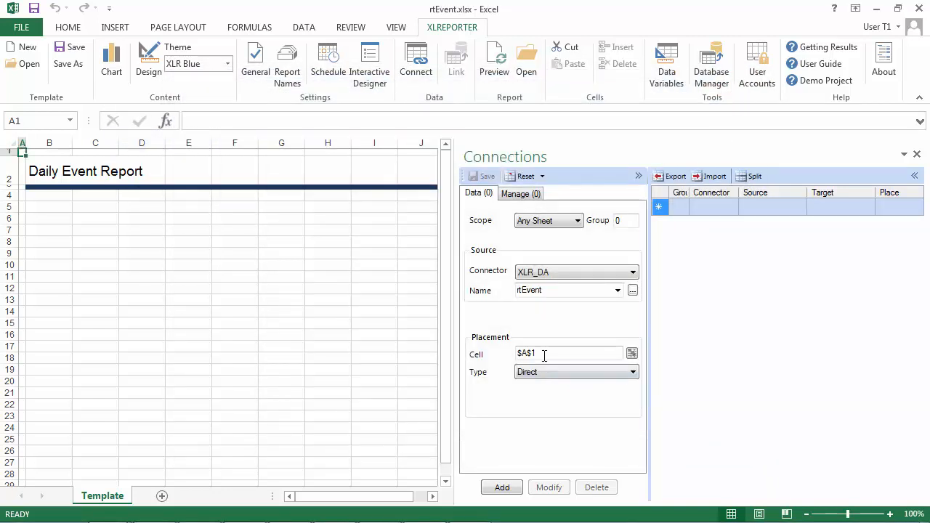
Step: Add the rtEvent data connection at cell B8 with placement type Insert At Start, then save and close the connections
click(544, 356)
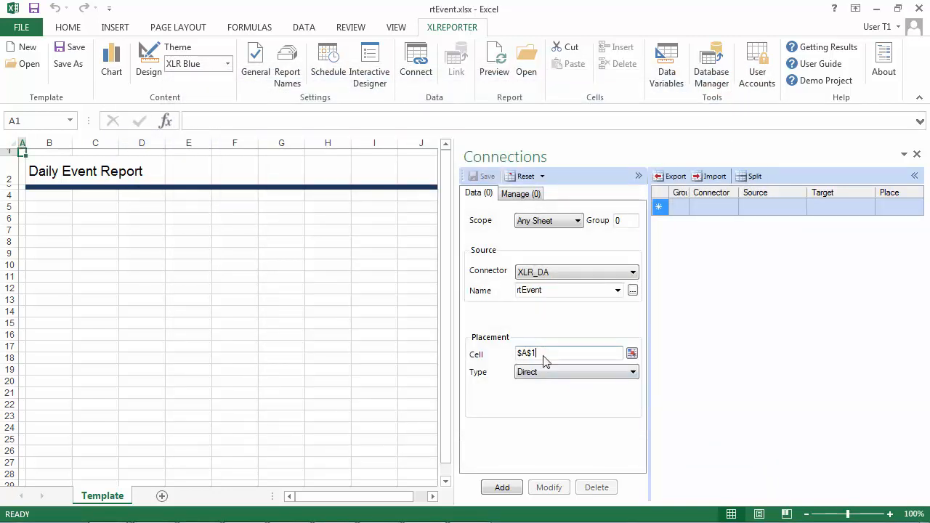
click(53, 242)
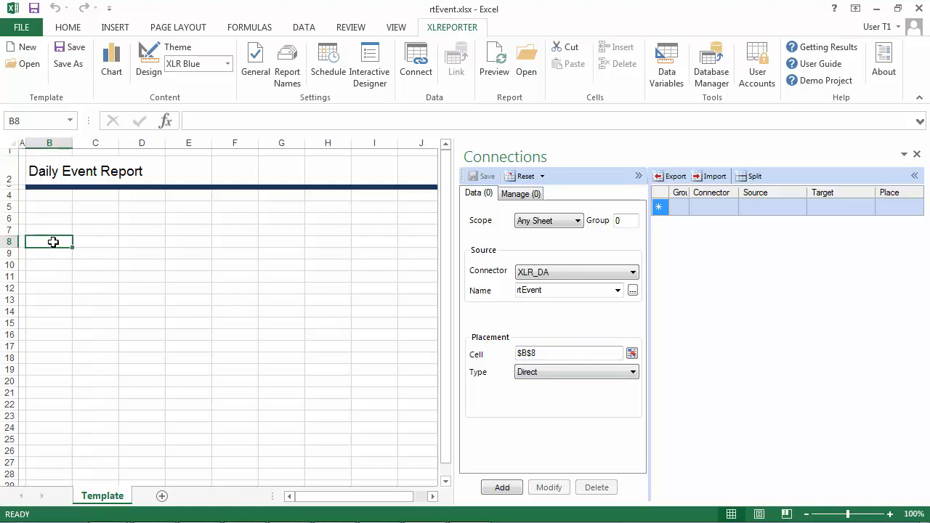
click(547, 371)
click(550, 413)
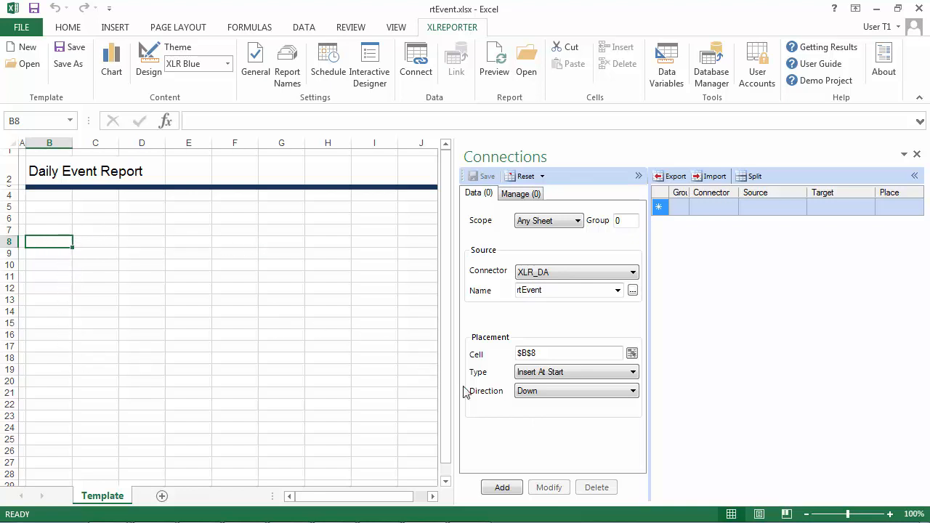
click(505, 487)
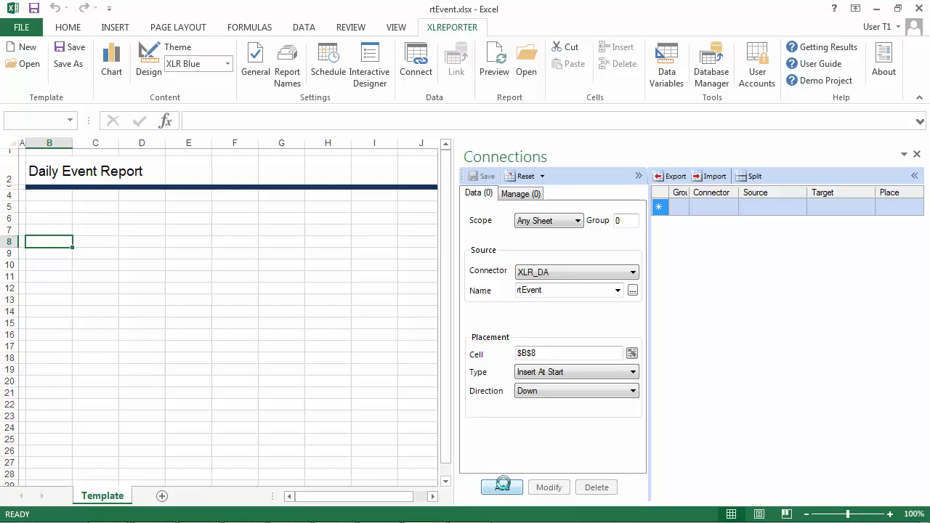
click(483, 176)
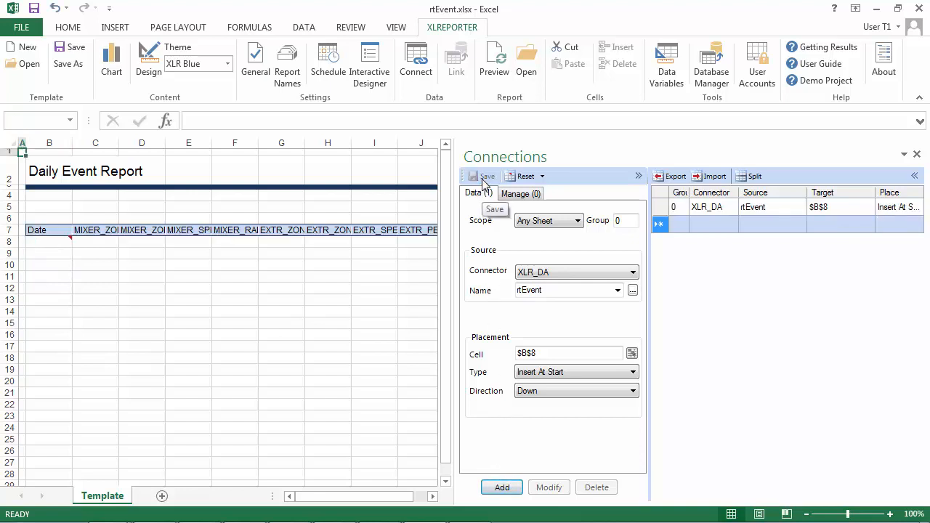
click(917, 155)
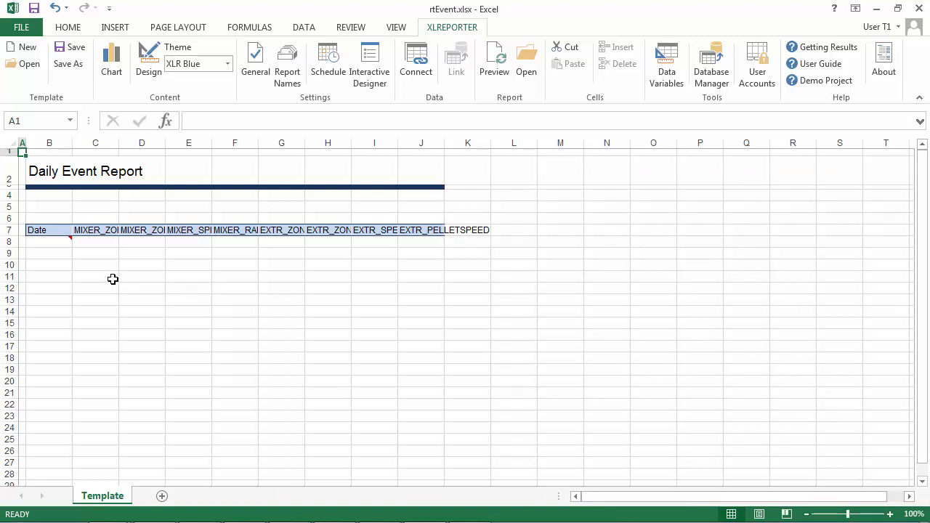
Step: Format the data cells C8:J8 as Number with 2 decimal places
drag(100, 244, 424, 245)
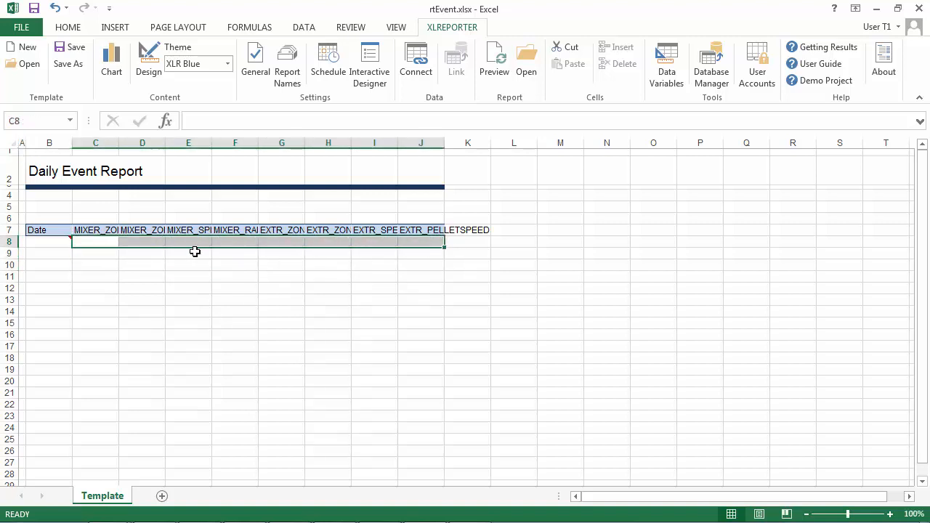
right_click(97, 244)
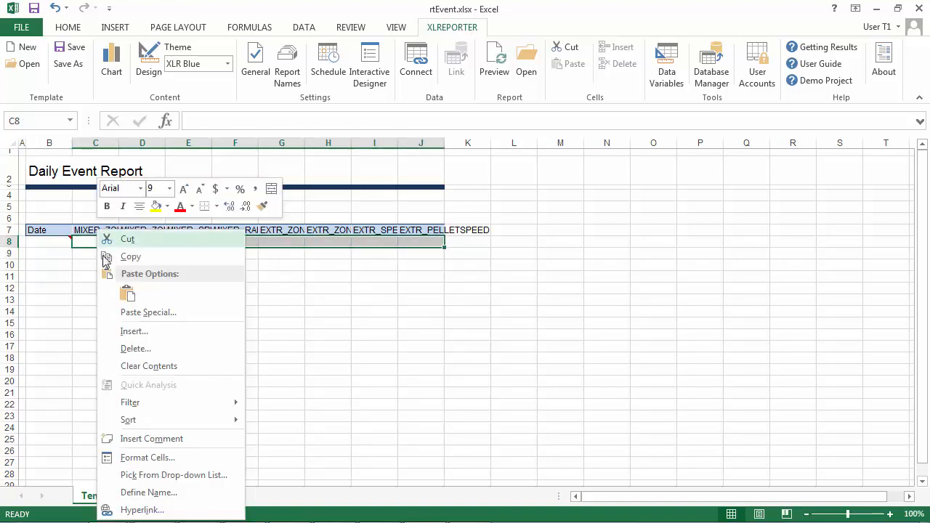
click(156, 457)
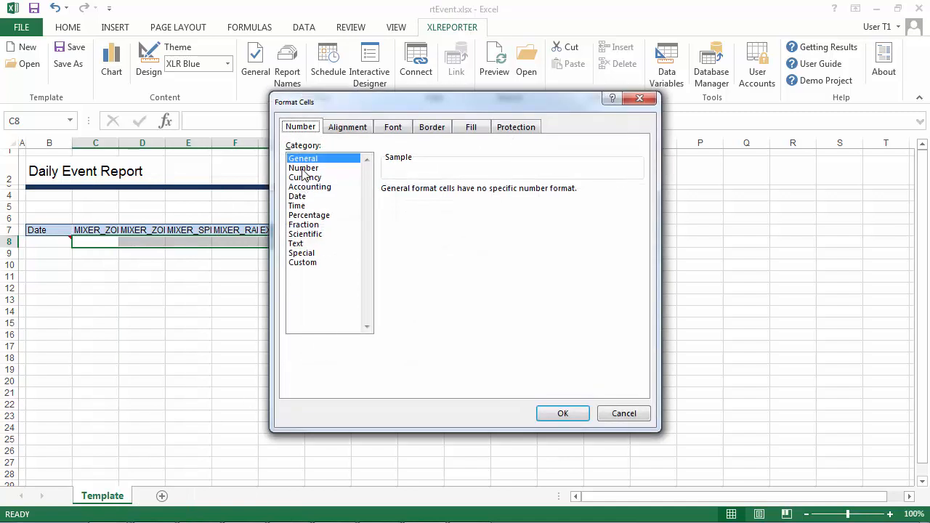
click(305, 169)
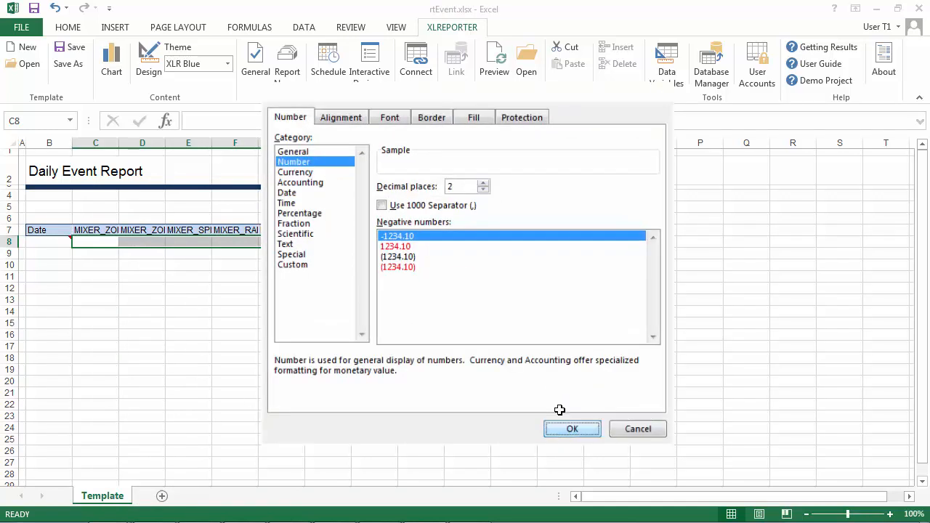
click(562, 413)
Step: Format cell B8 as Time using the 13:30 type
click(51, 241)
right_click(49, 241)
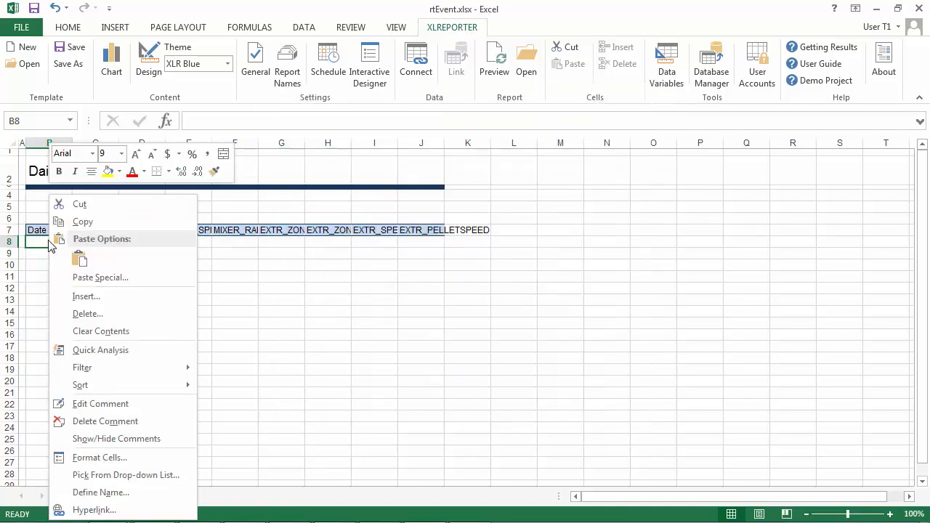
click(105, 456)
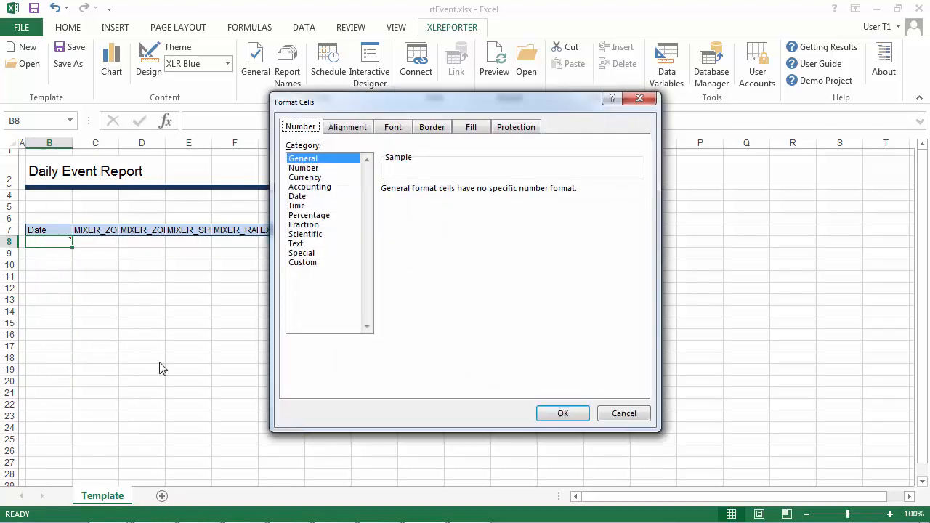
click(298, 206)
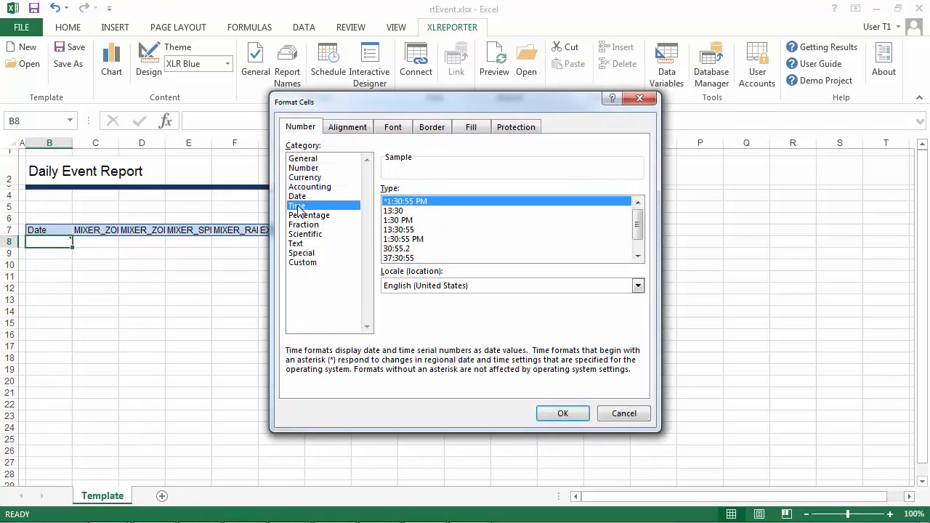
click(393, 210)
click(558, 413)
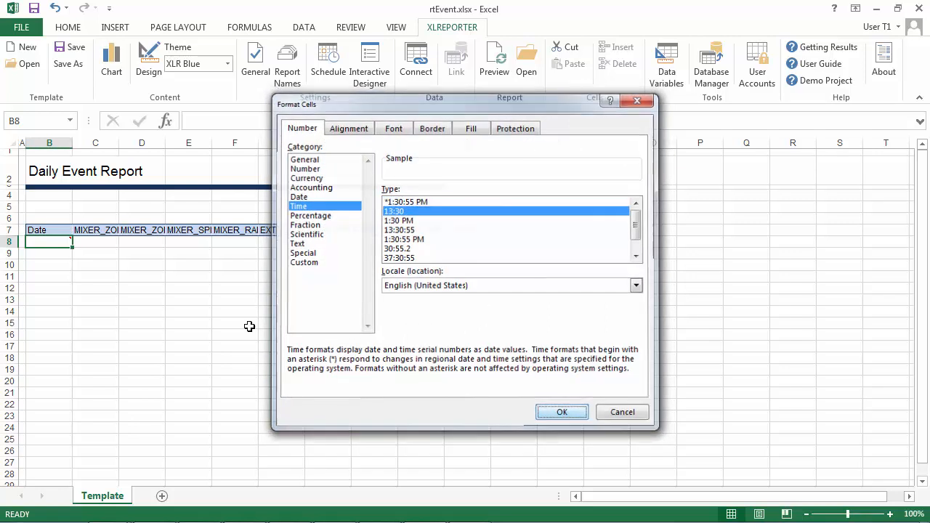
Step: Change the column heading in cell B7 to "Time"
click(60, 230)
text(T)
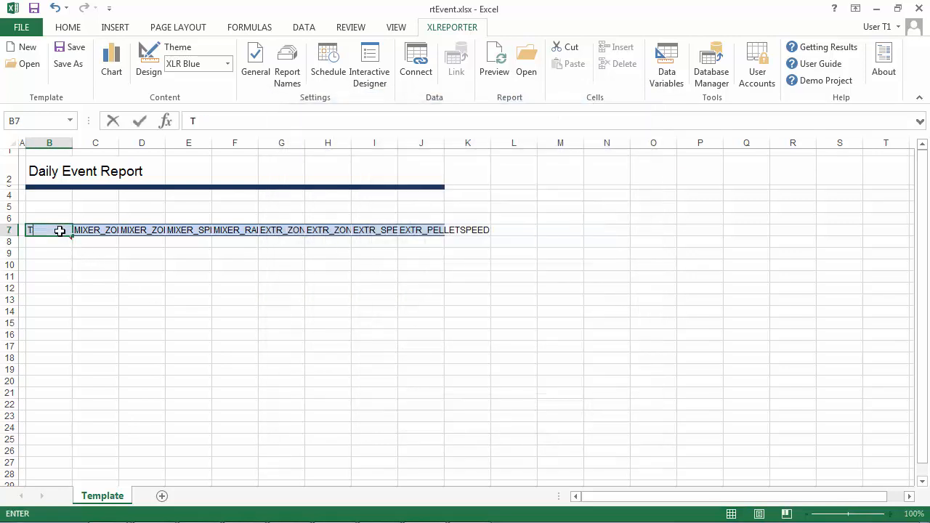
text(ime)
key(Return)
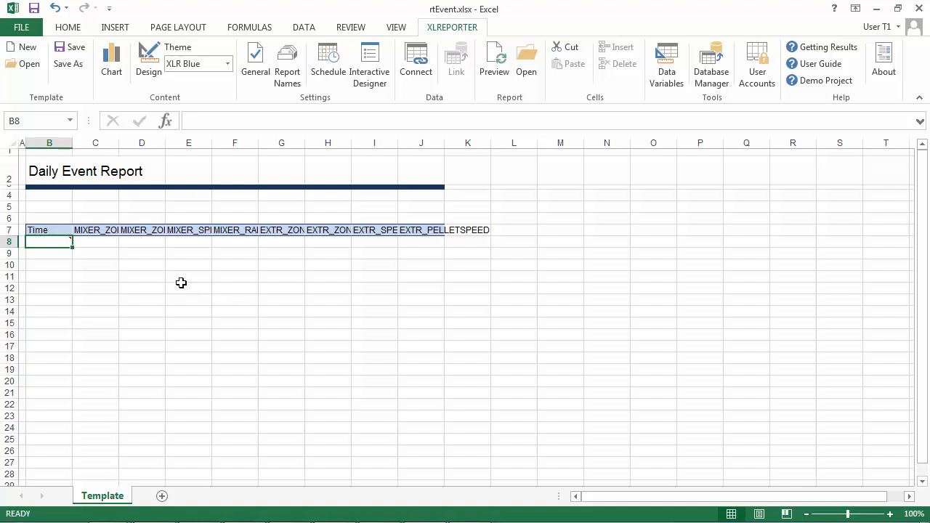
Step: Set the report name of the Template worksheet to the current calendar day, {DD}
click(287, 81)
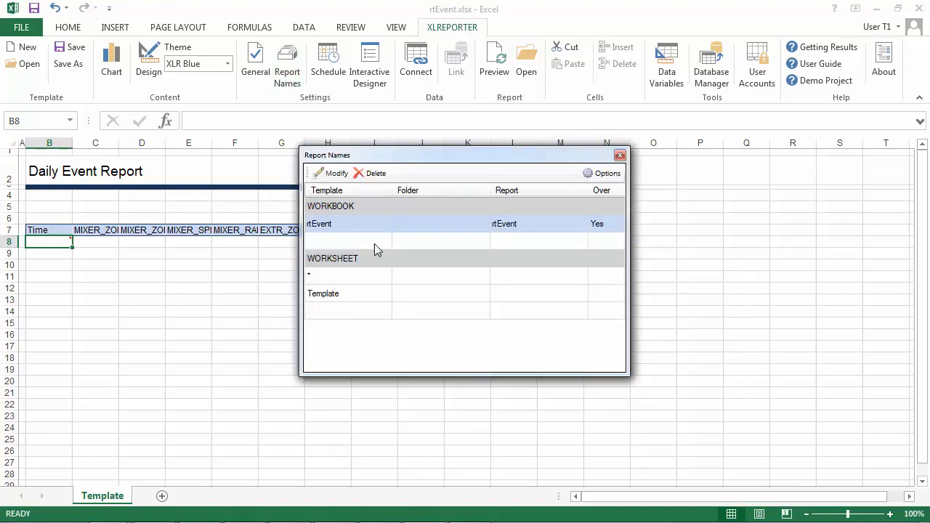
click(430, 295)
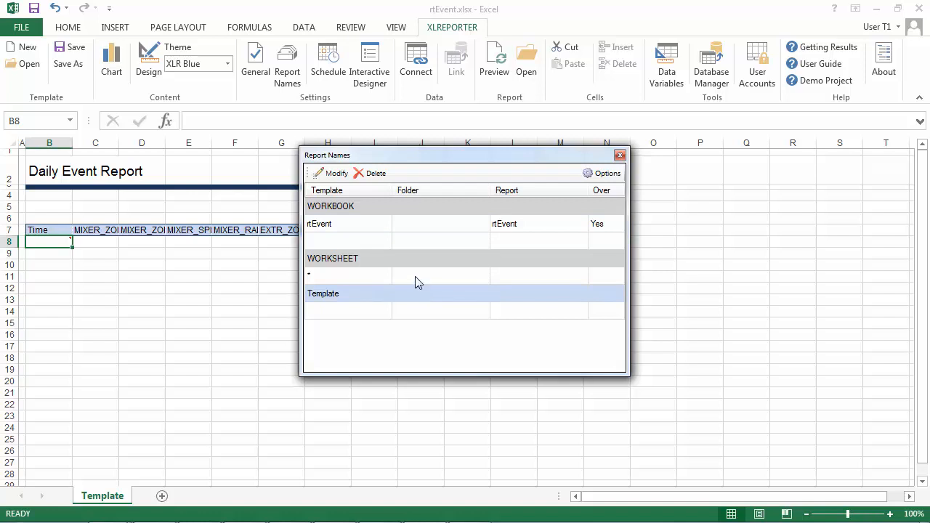
click(331, 173)
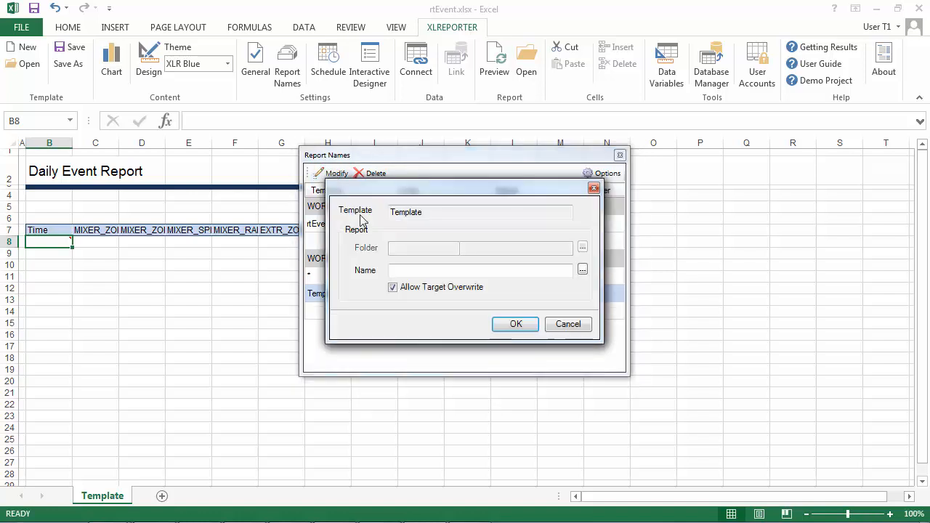
click(582, 270)
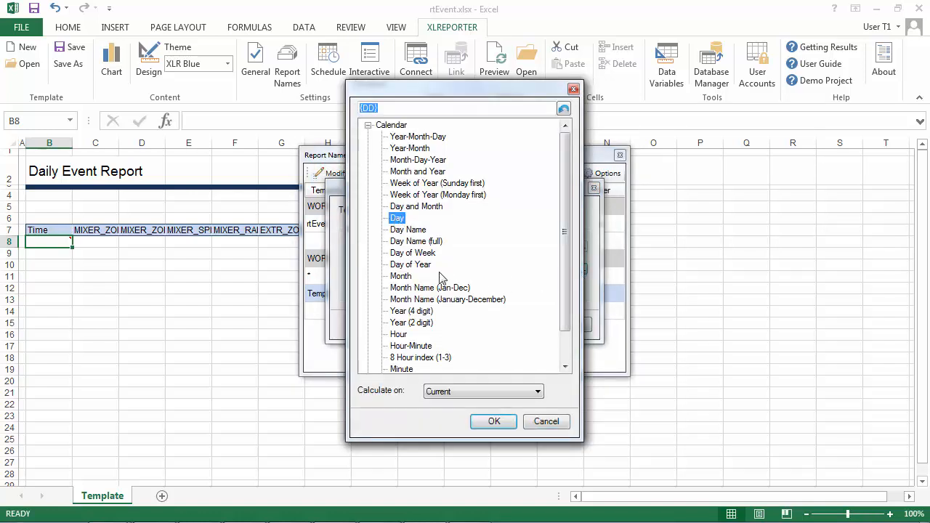
click(491, 420)
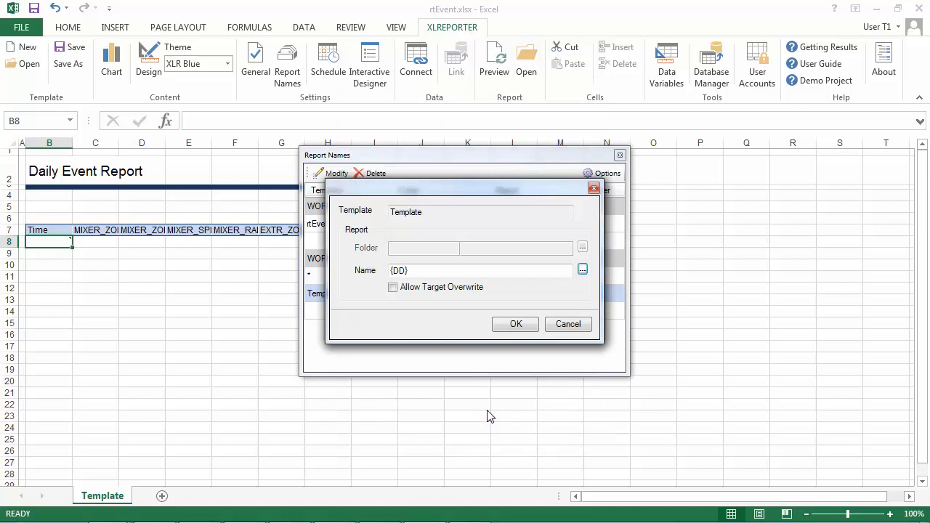
click(512, 326)
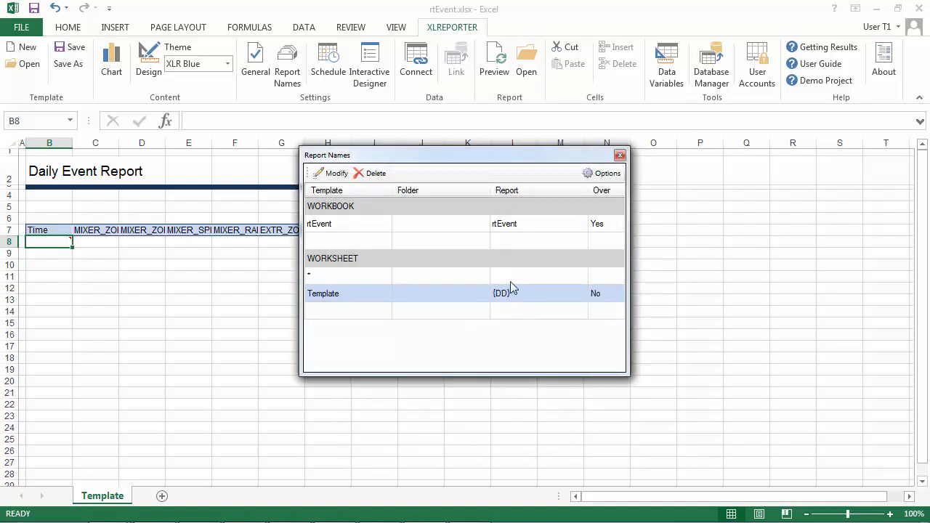
Step: Append the current calendar Year-Month to the rtEvent workbook's report name, giving rtEvent{YYYY}-{MMM}, and close the report names
click(443, 225)
click(335, 172)
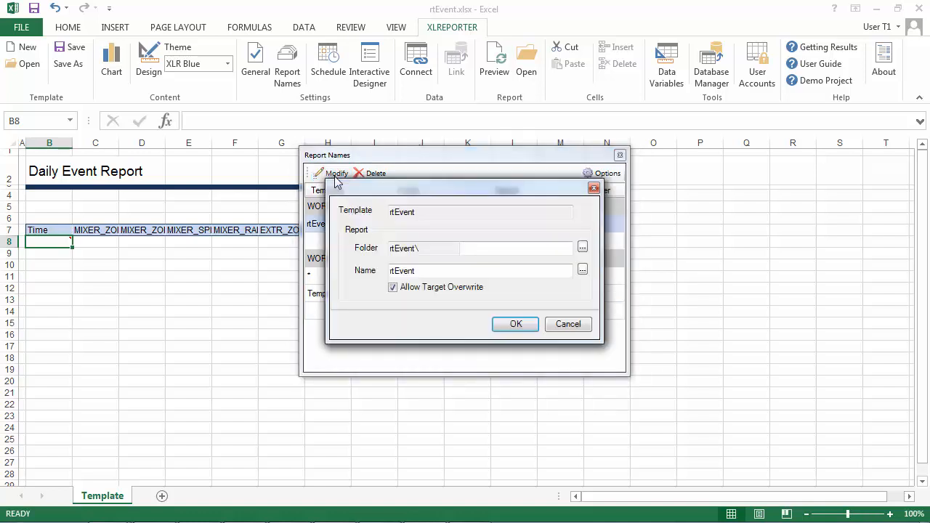
click(581, 270)
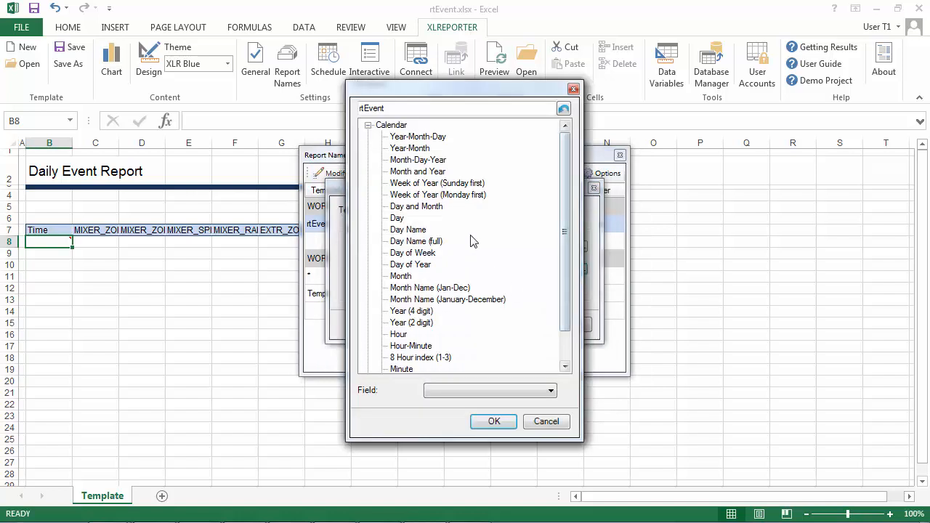
click(418, 151)
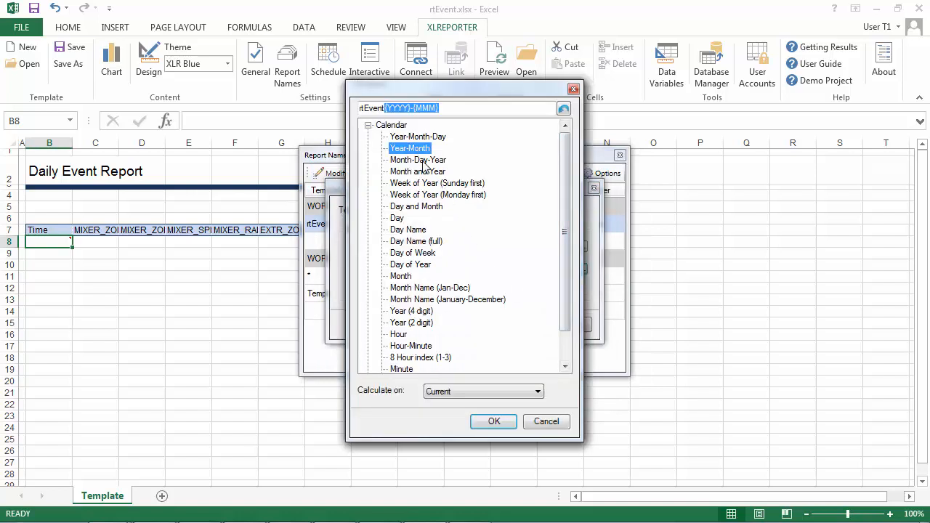
click(498, 423)
click(515, 327)
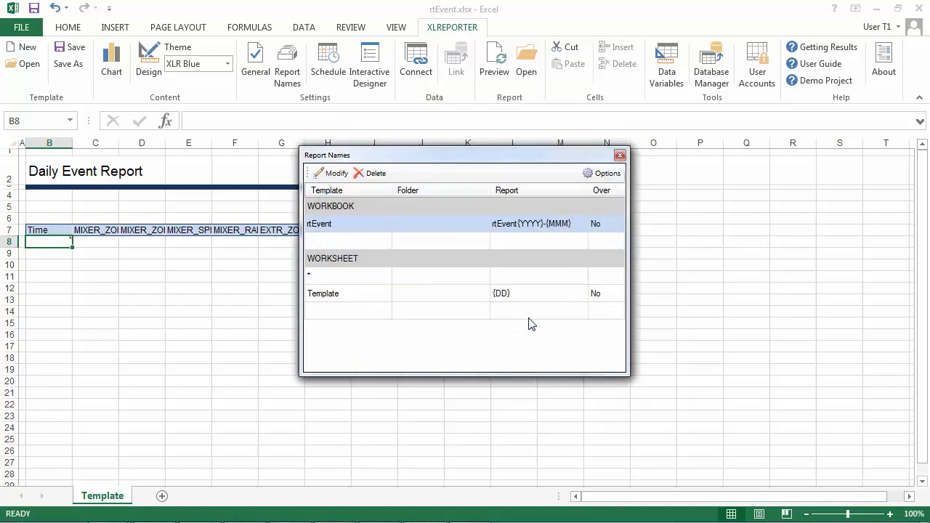
click(620, 154)
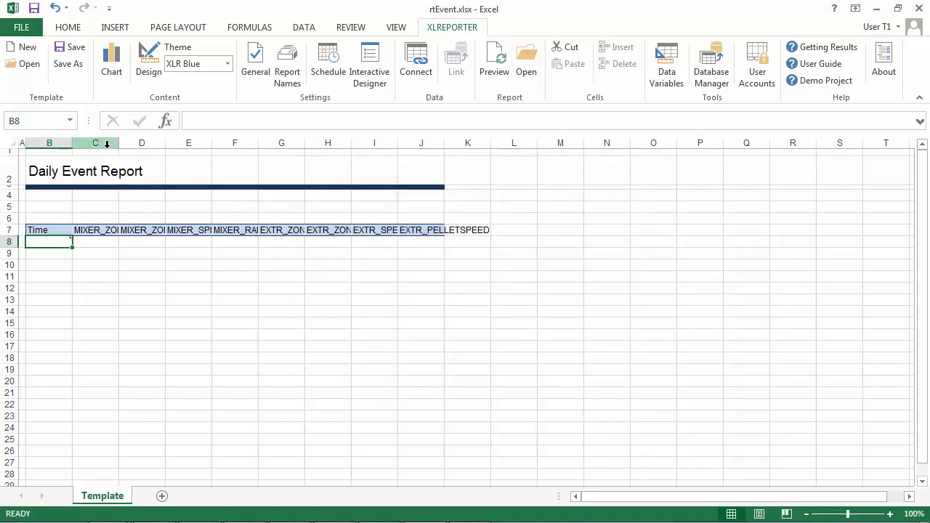
Step: Widen columns C through J to fit their tag name headings, and widen the Time column B
drag(107, 147, 431, 193)
drag(118, 146, 175, 153)
click(49, 140)
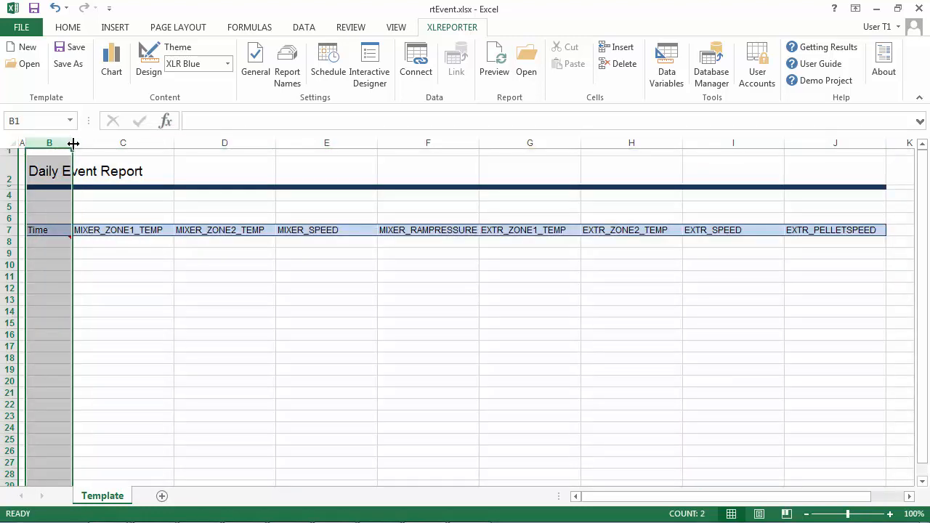
drag(72, 144, 115, 151)
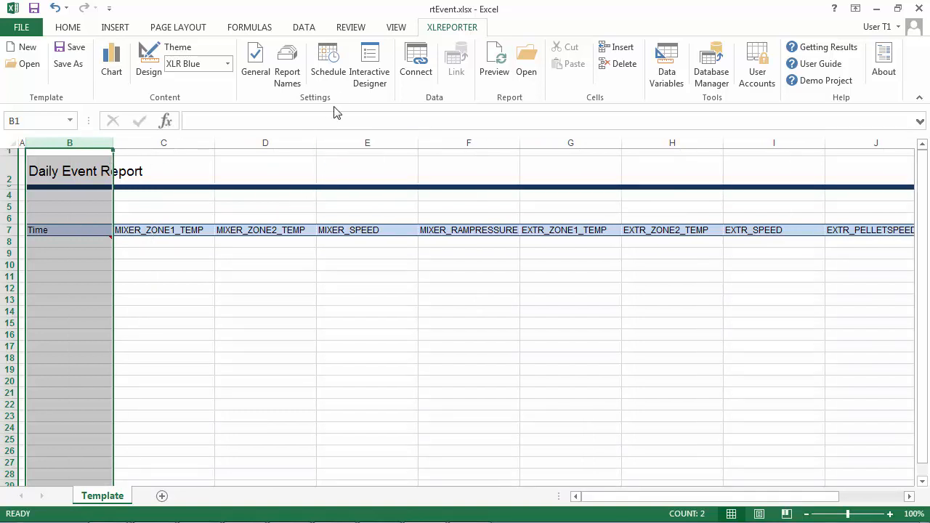
Step: Add a schedule whose Update Worksheet action targets the Template worksheet of rtEvent.xlsx
click(333, 78)
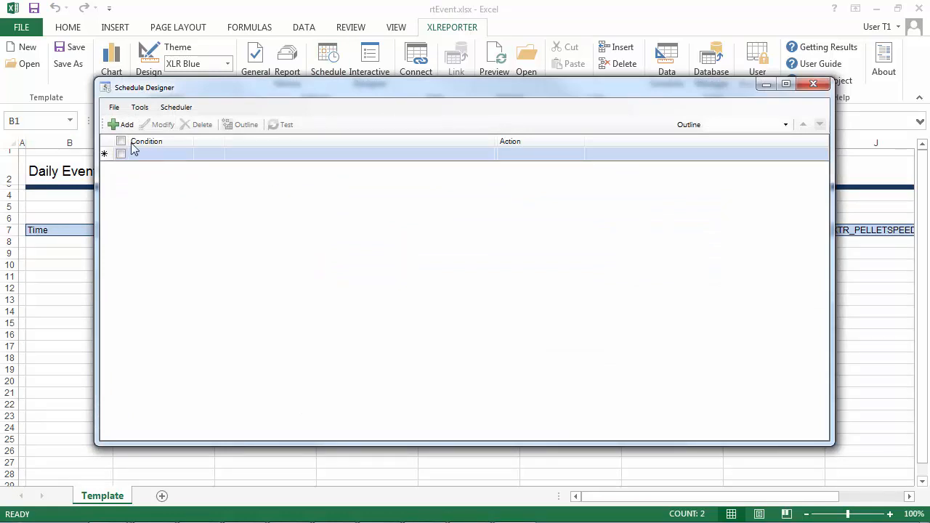
click(120, 124)
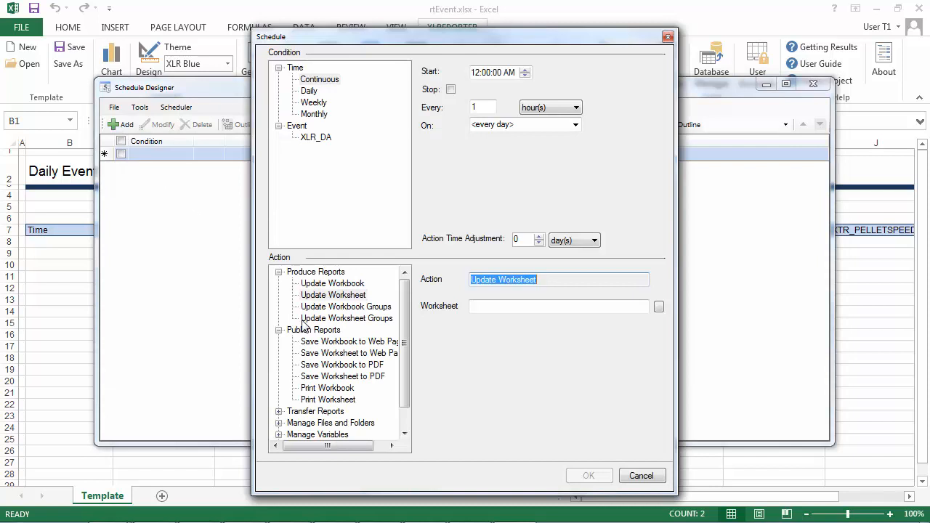
click(344, 301)
click(658, 307)
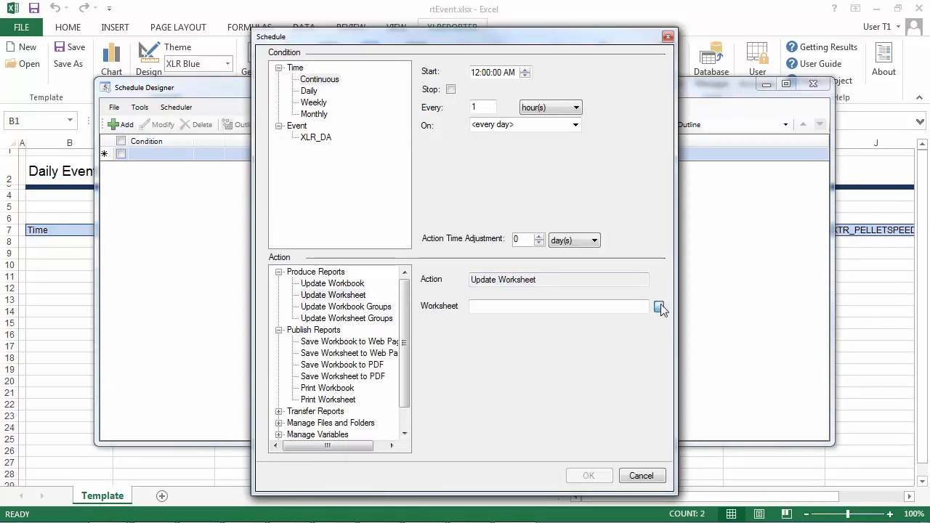
click(459, 142)
click(490, 422)
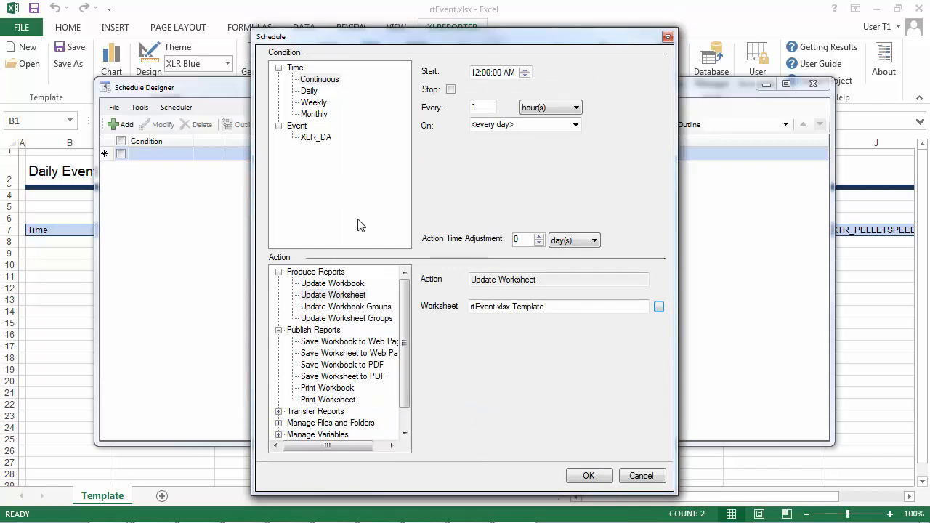
Step: Make the schedule trigger on an XLR_DA event when the User Defined tag Cycle_Start is equal to 0
click(318, 138)
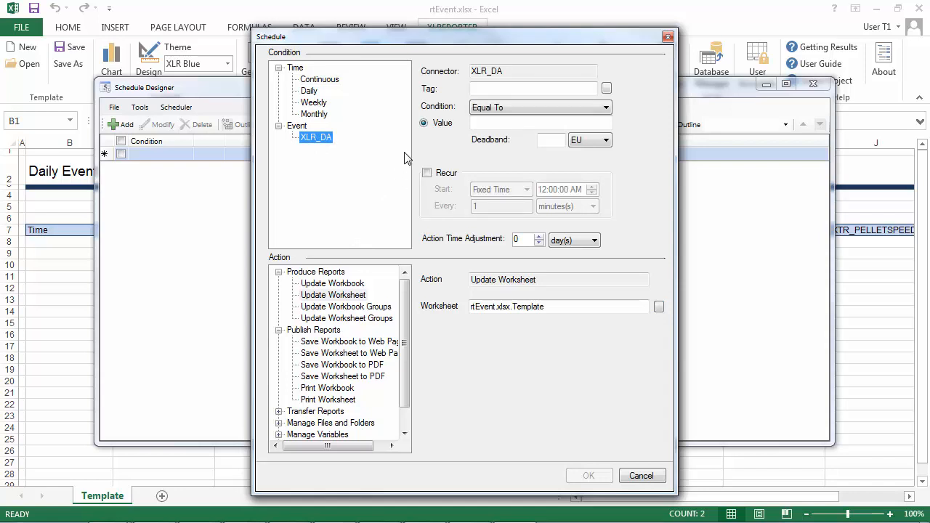
click(606, 88)
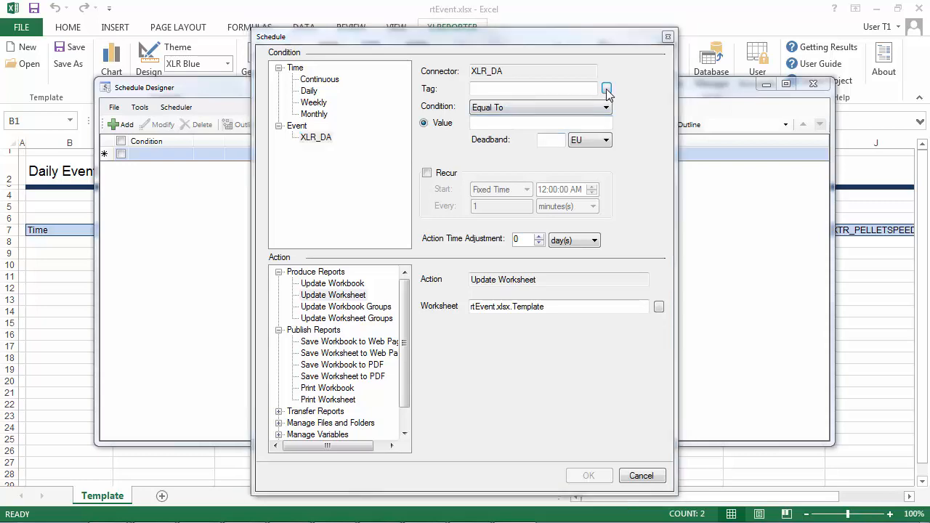
click(262, 191)
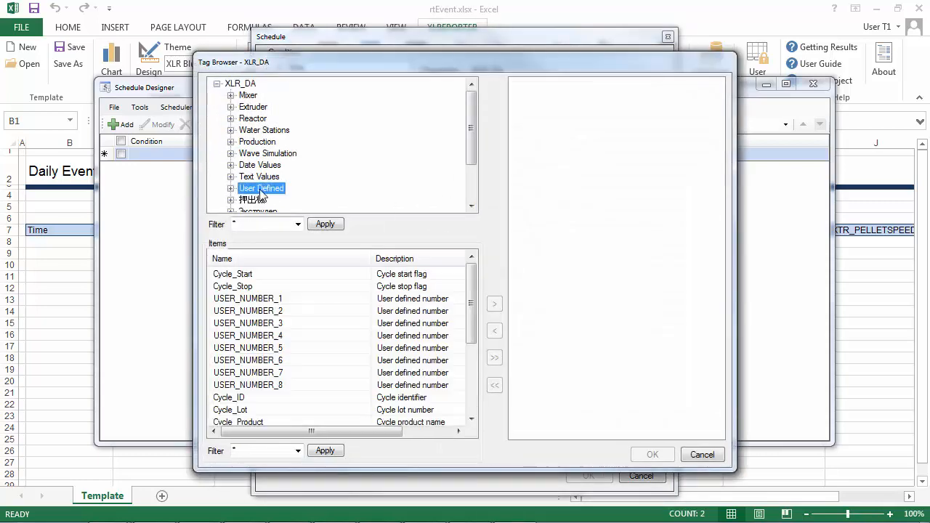
double_click(246, 274)
click(651, 454)
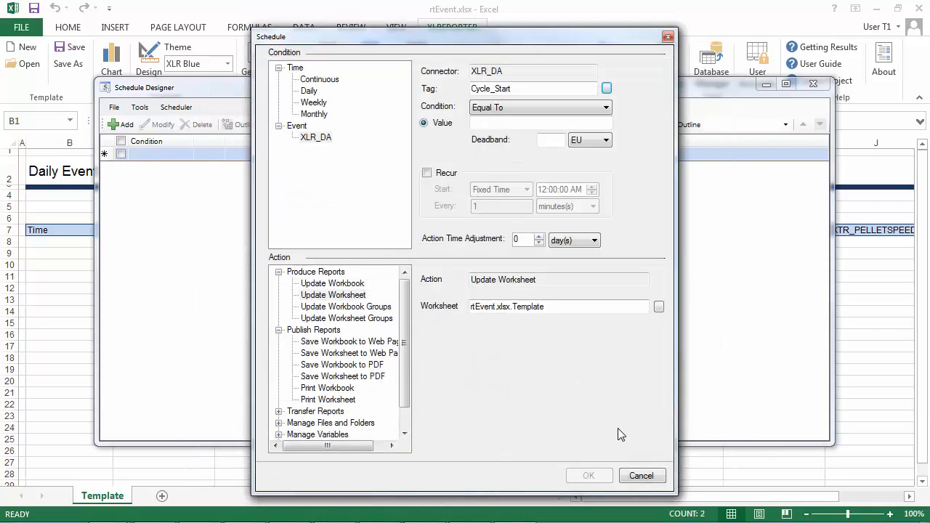
click(480, 125)
text(0)
click(588, 475)
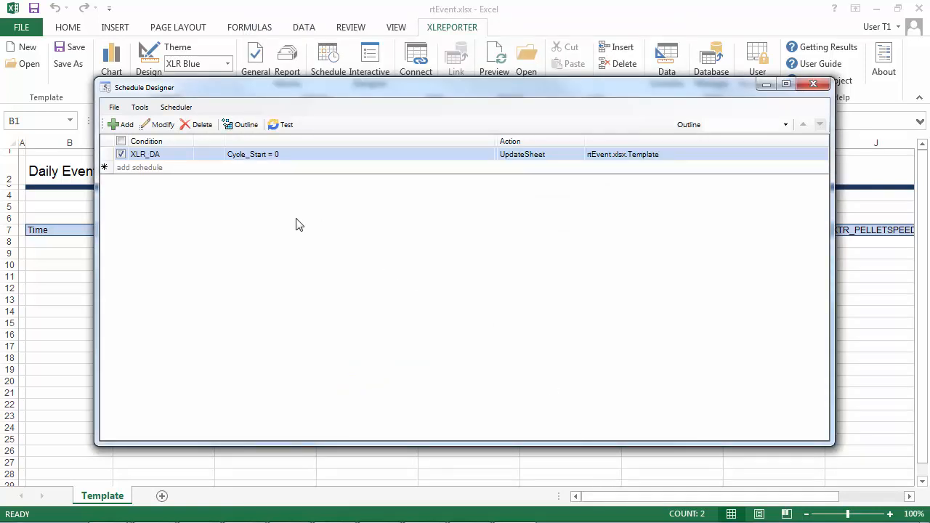
Step: Save the schedule and the rtEvent template, closing both the Schedule Designer and Excel
click(114, 107)
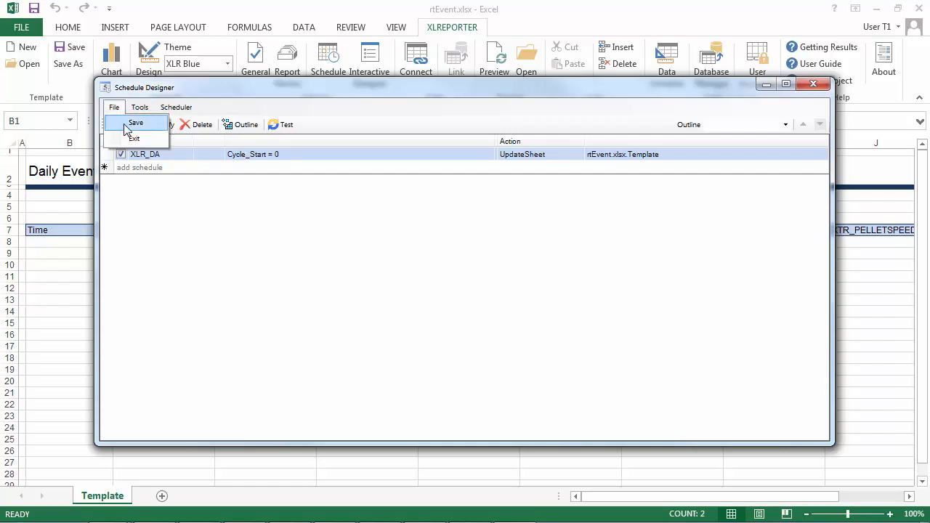
click(132, 124)
click(811, 85)
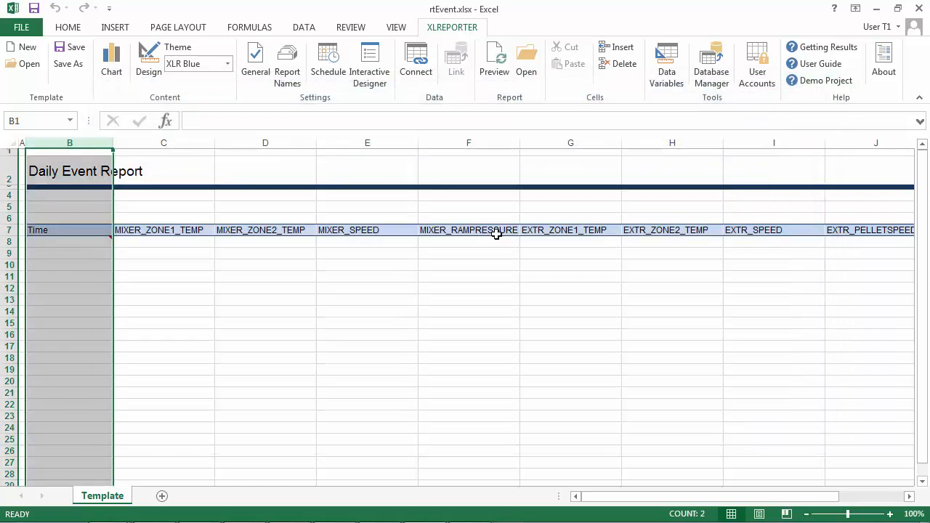
click(72, 49)
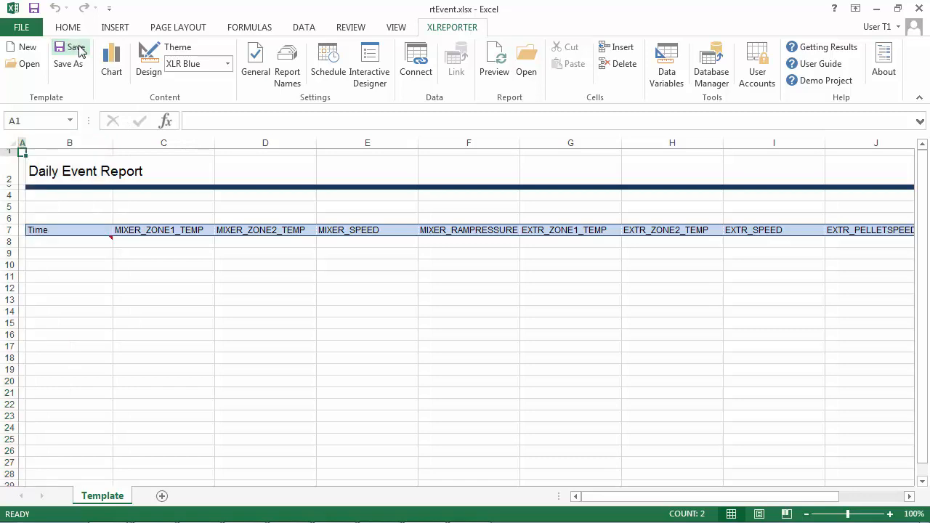
click(920, 9)
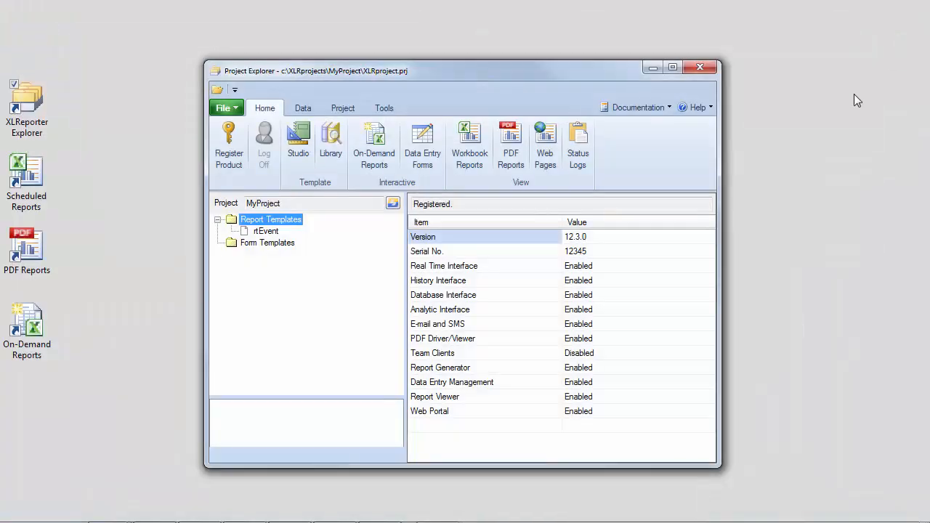
Step: Open System Check from Project Explorer and place its window at the side of the desktop
click(385, 110)
click(459, 162)
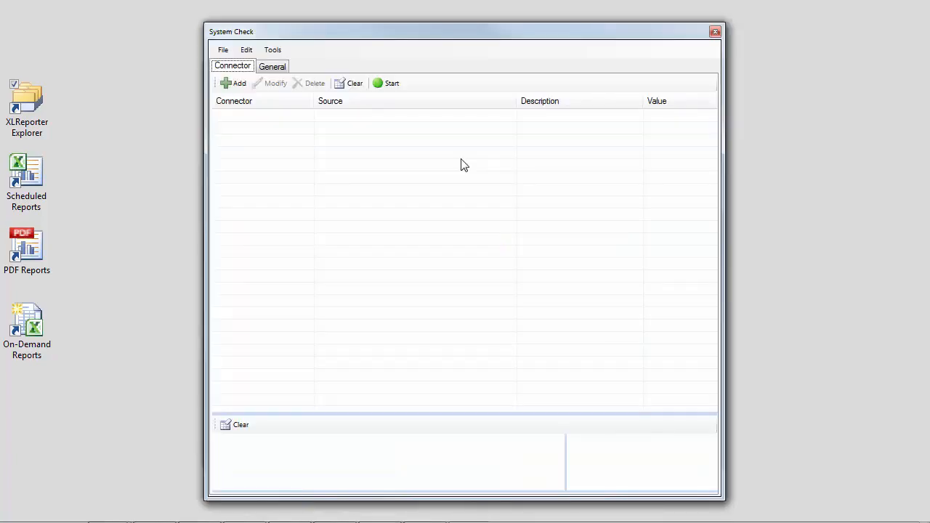
drag(496, 40, 303, 38)
Step: Start the project's Scheduler, minimize Project Explorer, and narrow the Scheduler window to sit beside System Check
click(596, 80)
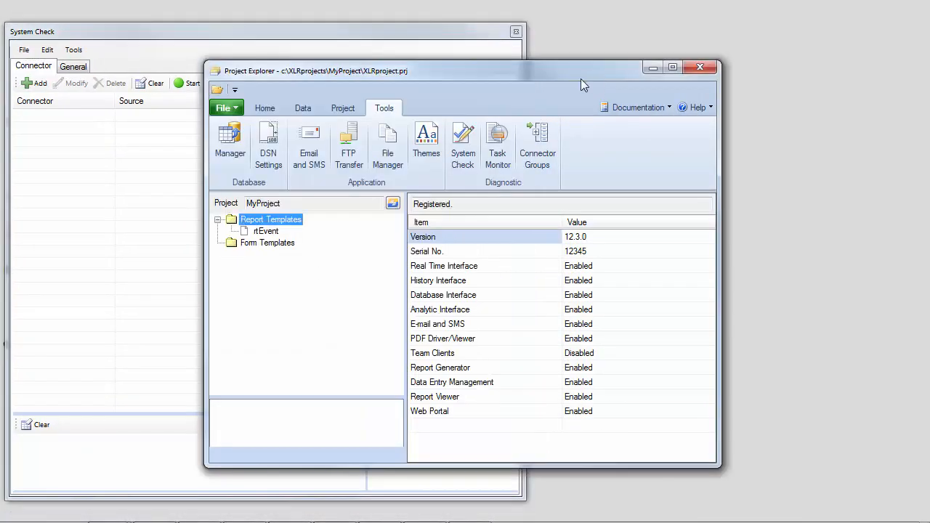
click(359, 113)
click(514, 167)
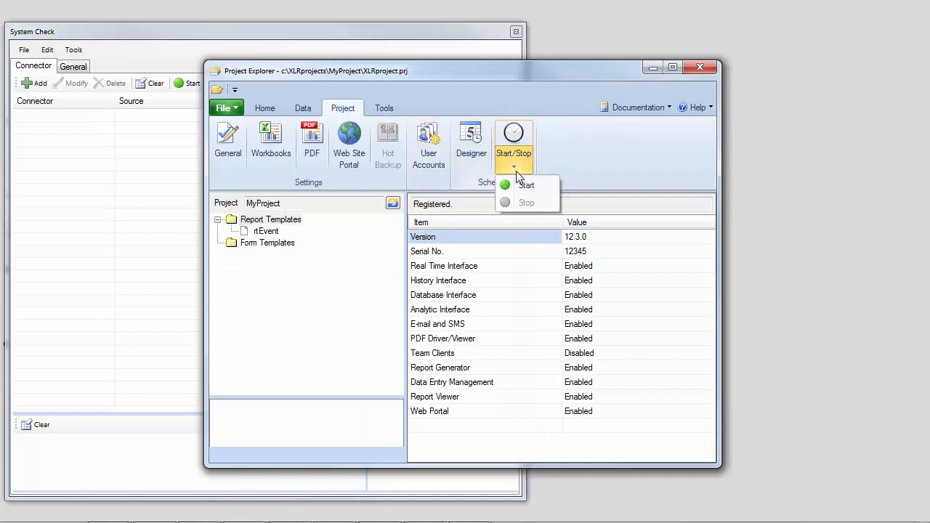
click(522, 186)
click(652, 67)
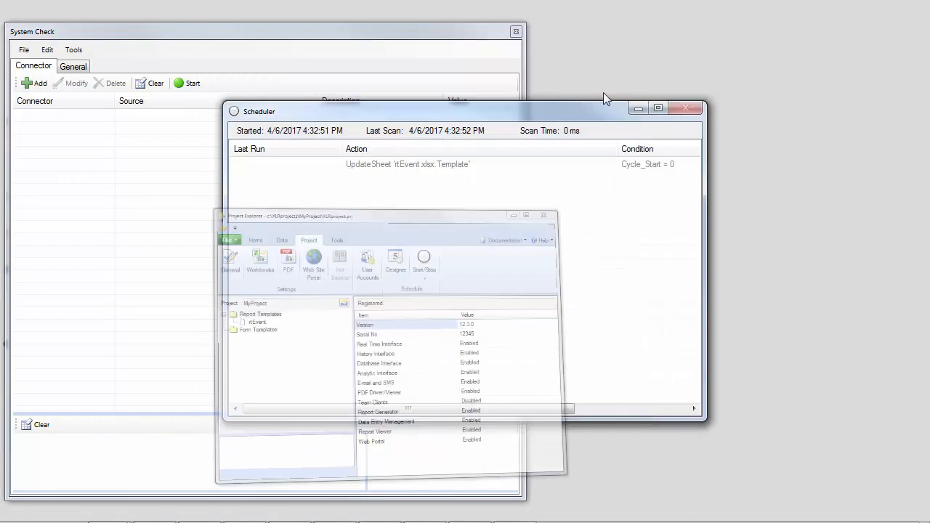
drag(224, 226, 384, 213)
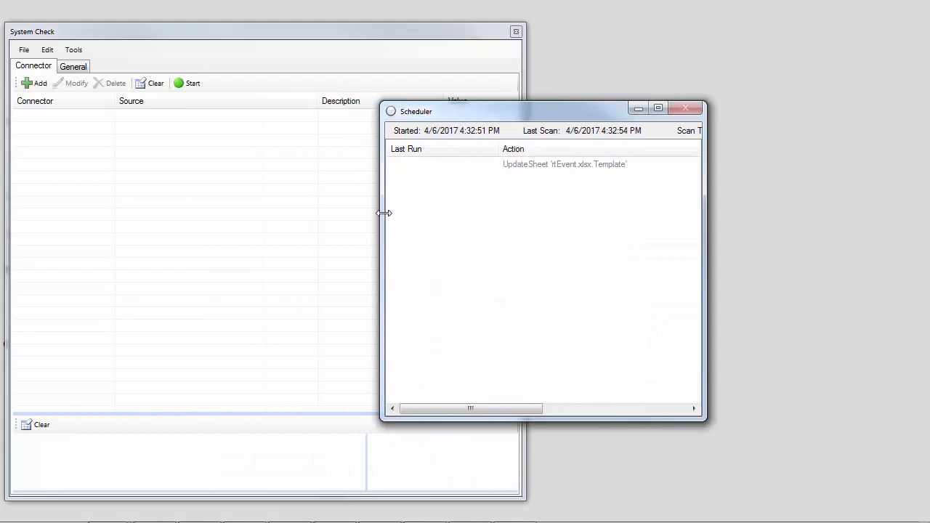
drag(489, 110, 647, 104)
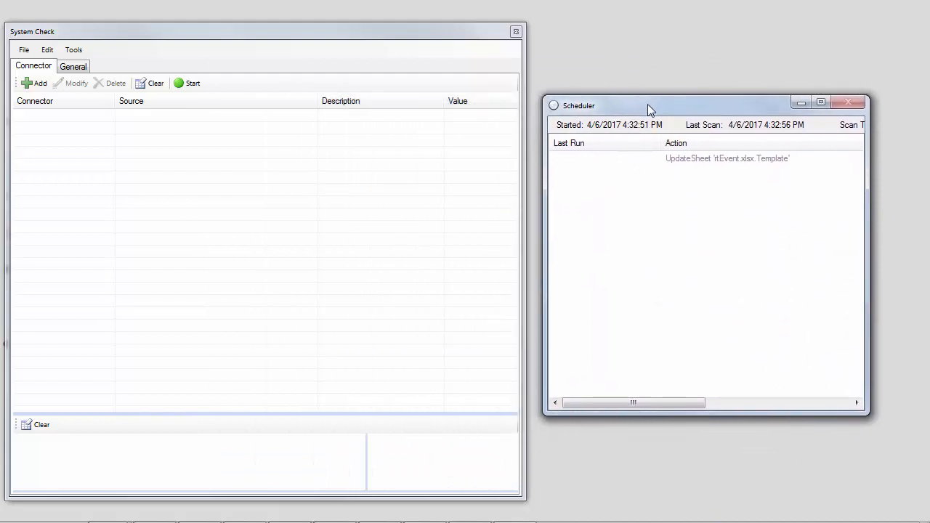
Step: Add the User Defined item Cycle_Start from the XLR_DA connector to System Check and start reading its value
click(38, 85)
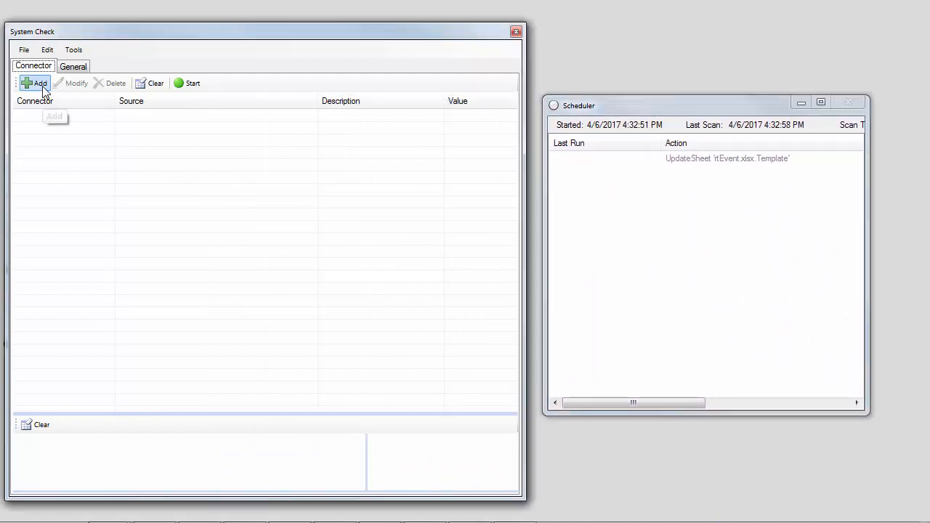
click(38, 85)
click(280, 238)
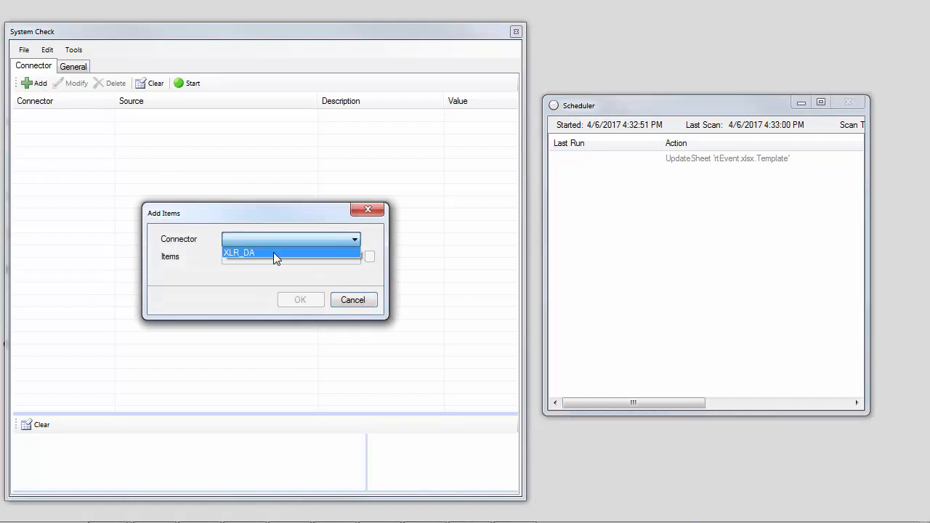
click(273, 253)
click(369, 258)
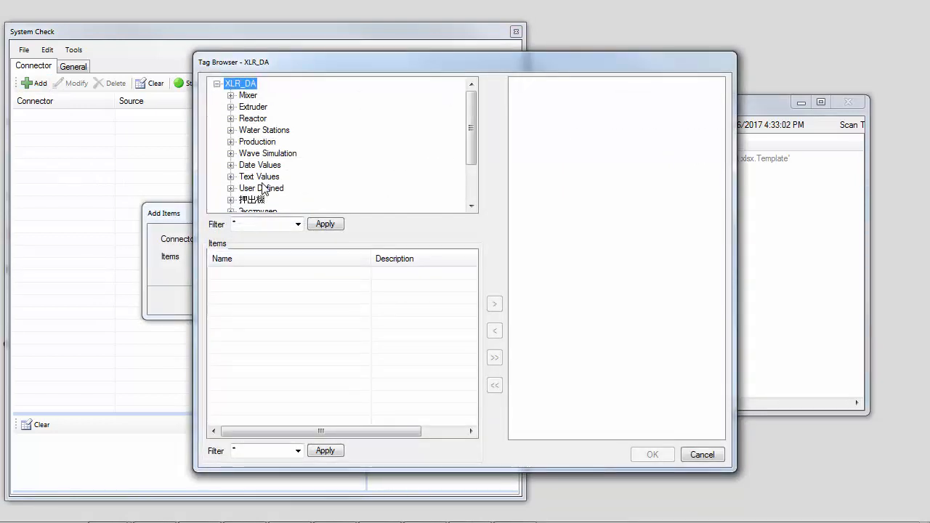
click(280, 189)
click(255, 275)
double_click(254, 276)
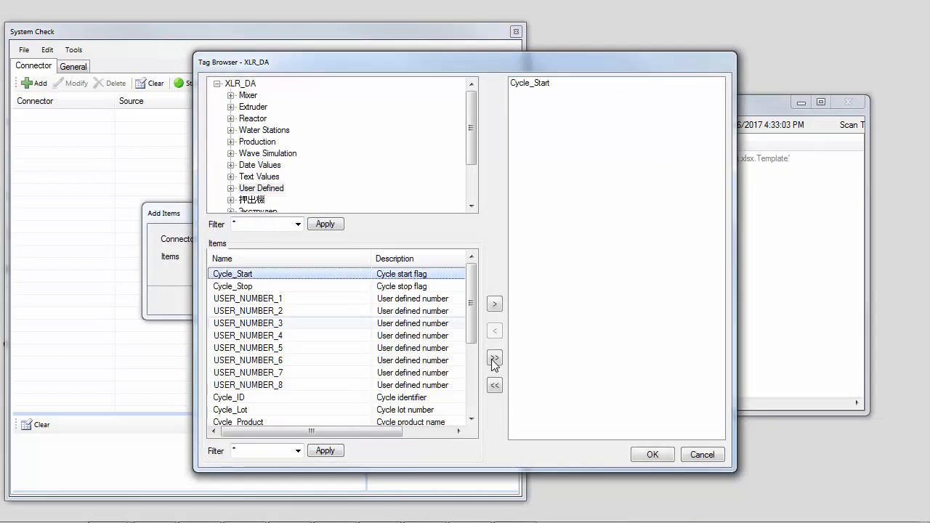
click(652, 454)
click(314, 301)
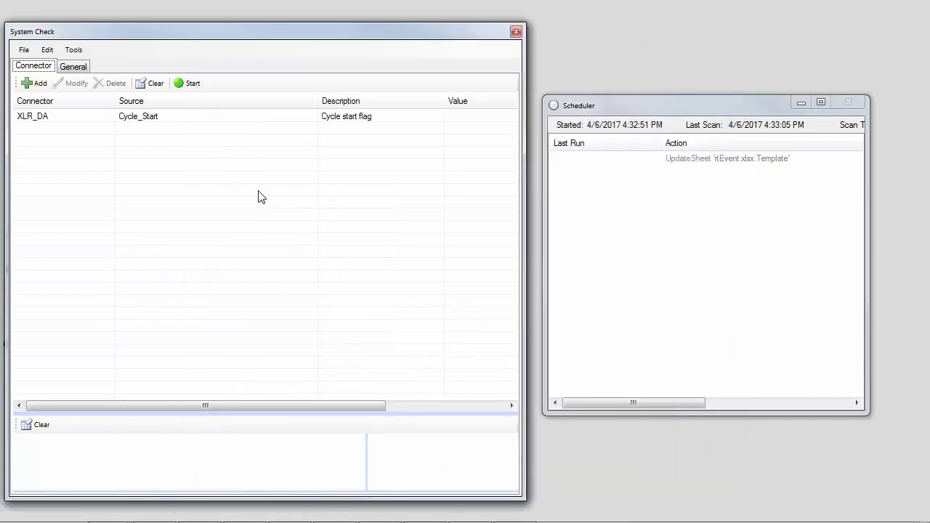
click(188, 84)
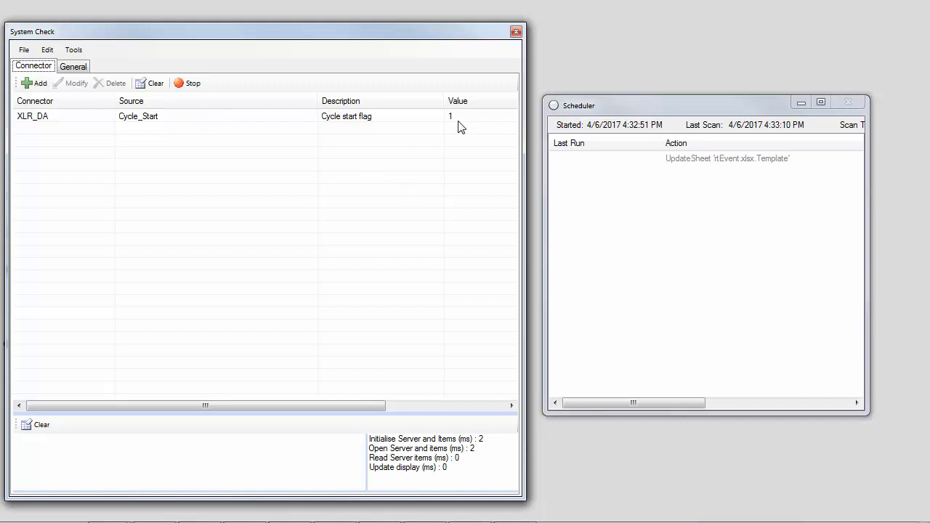
Step: Set the value of the Cycle_Start item to 0 in System Check
click(74, 119)
click(72, 84)
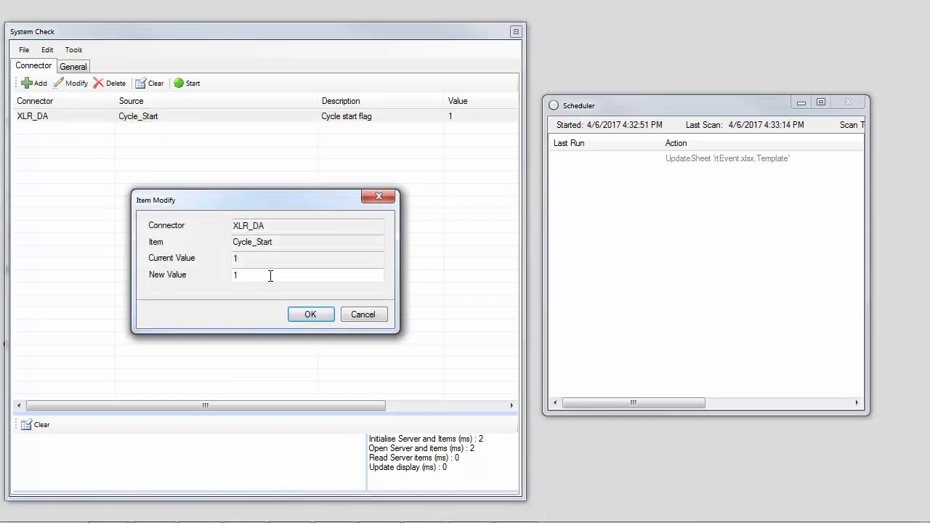
text(0)
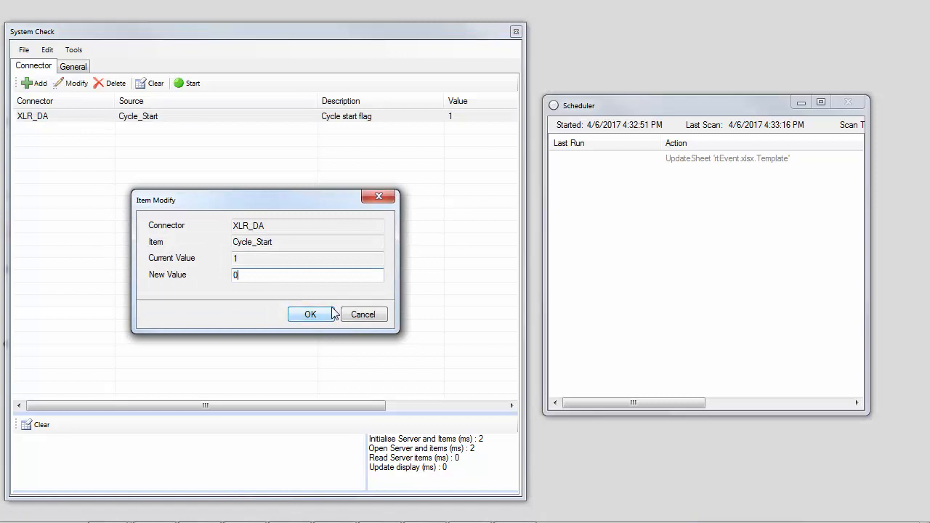
click(311, 314)
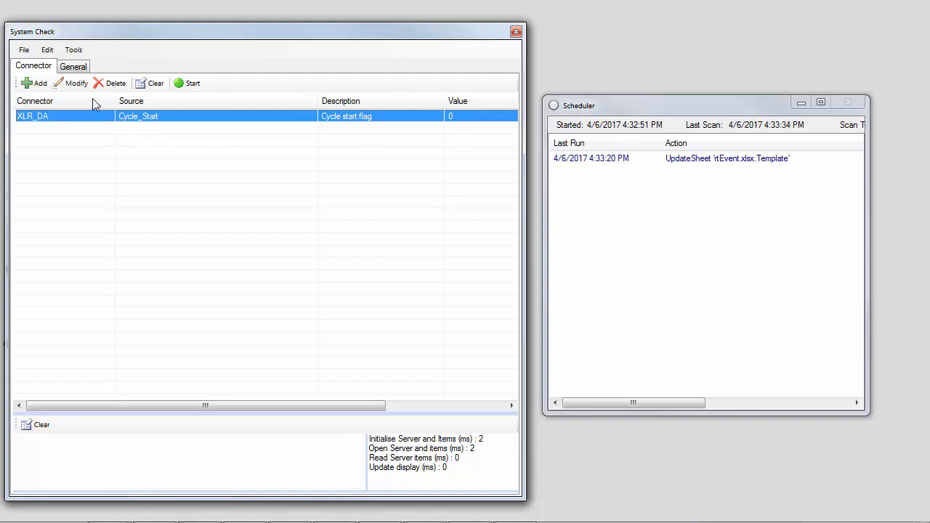
Step: Set Cycle_Start to 1 and back to 0 in System Check to trigger the scheduled rtEvent update
click(77, 83)
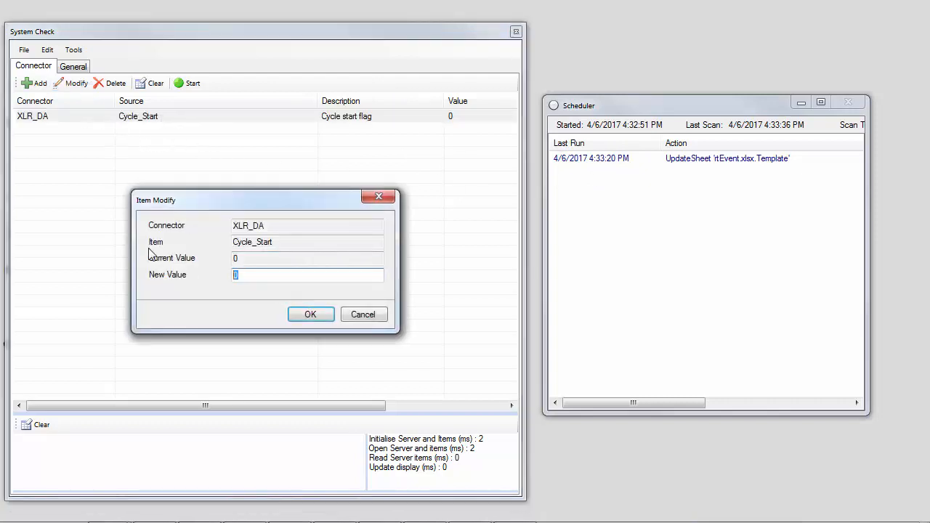
text(1)
click(302, 315)
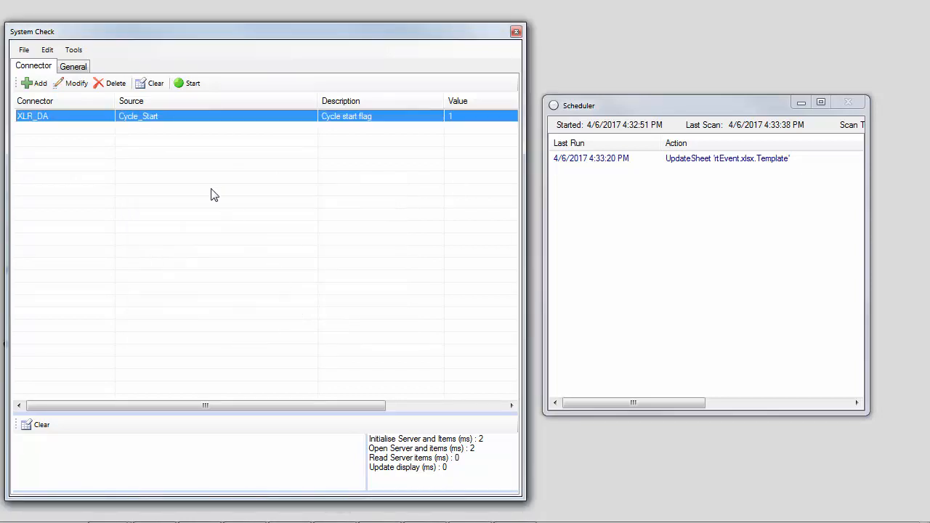
click(76, 84)
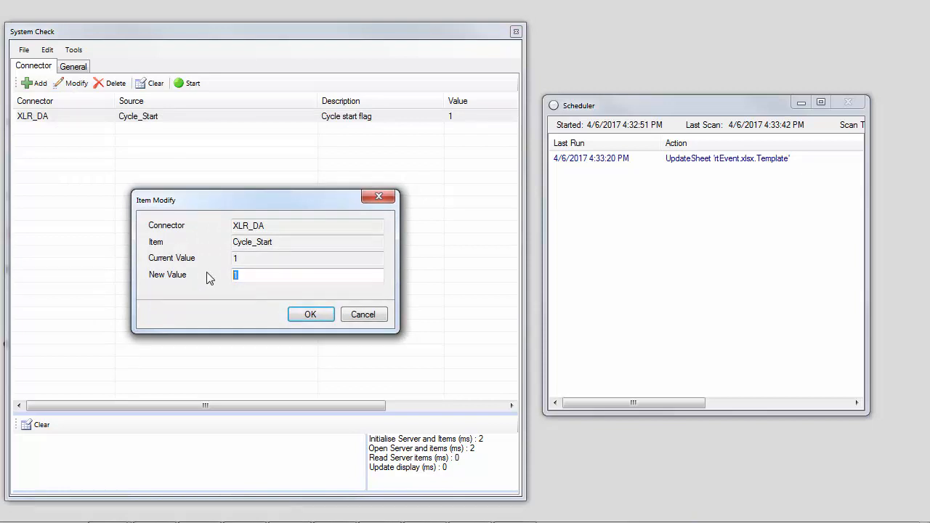
text(0)
click(305, 315)
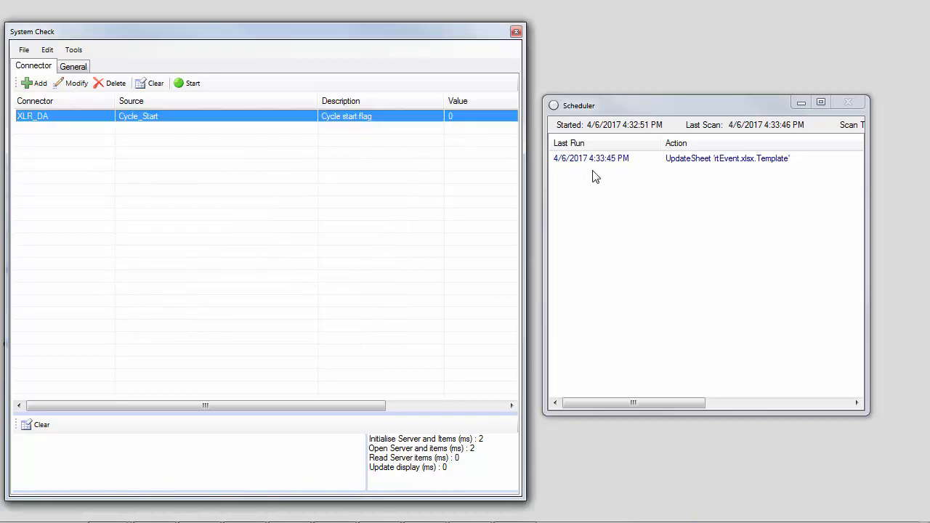
Step: Trigger the rtEvent update once more by cycling the Cycle_Start value to 1 and back to 0
click(76, 83)
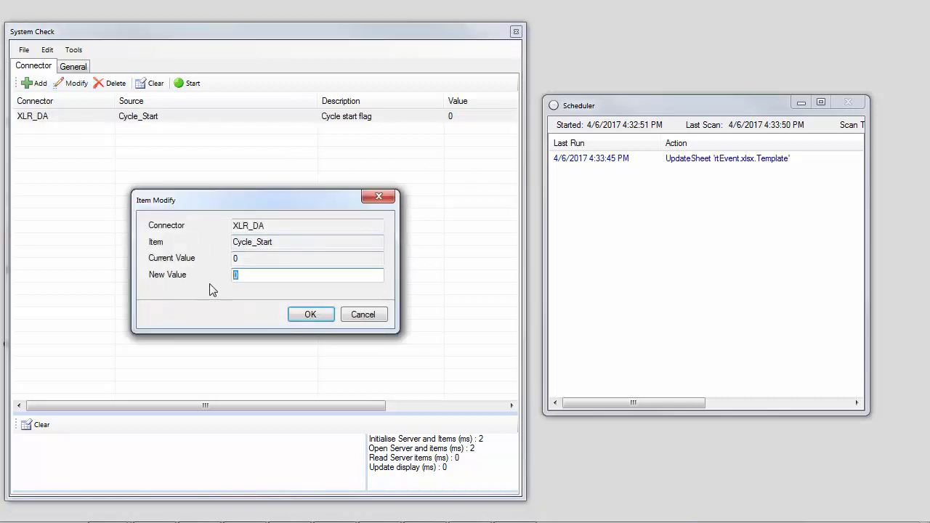
text(1)
click(305, 314)
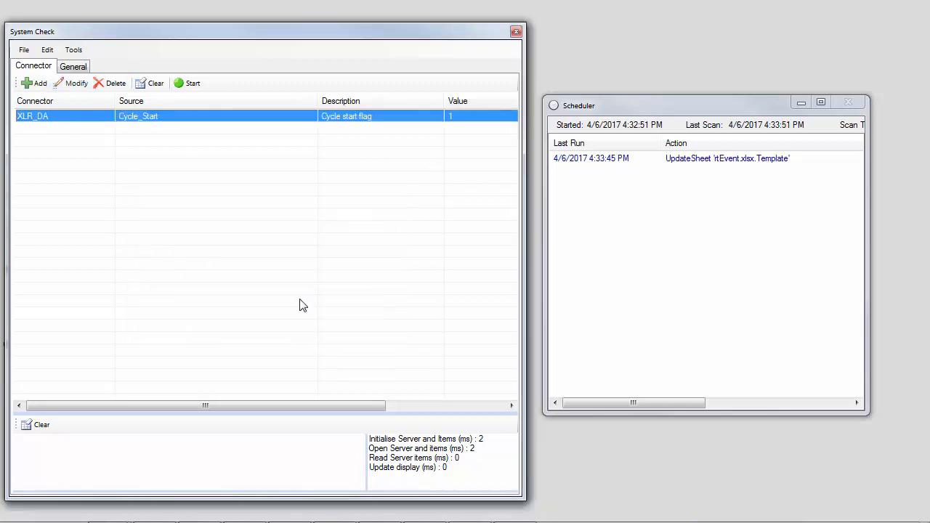
click(75, 84)
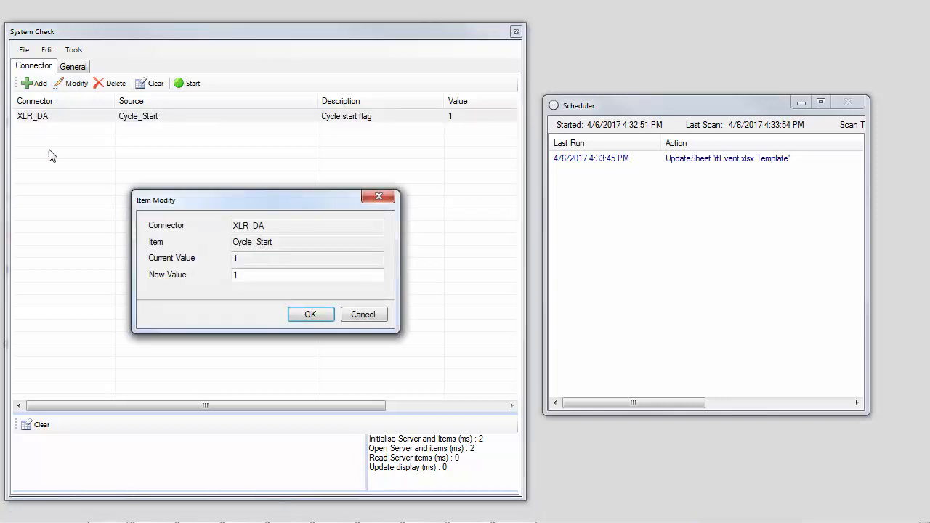
text(0)
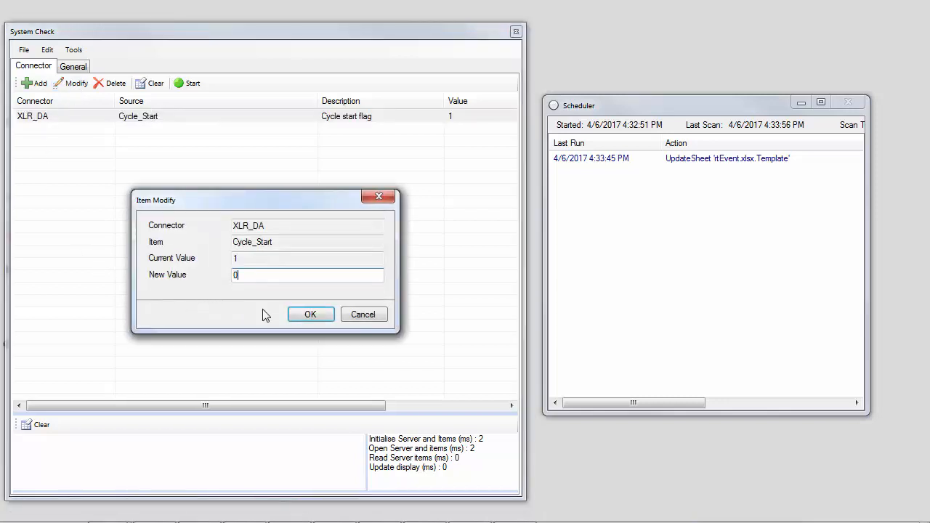
click(305, 316)
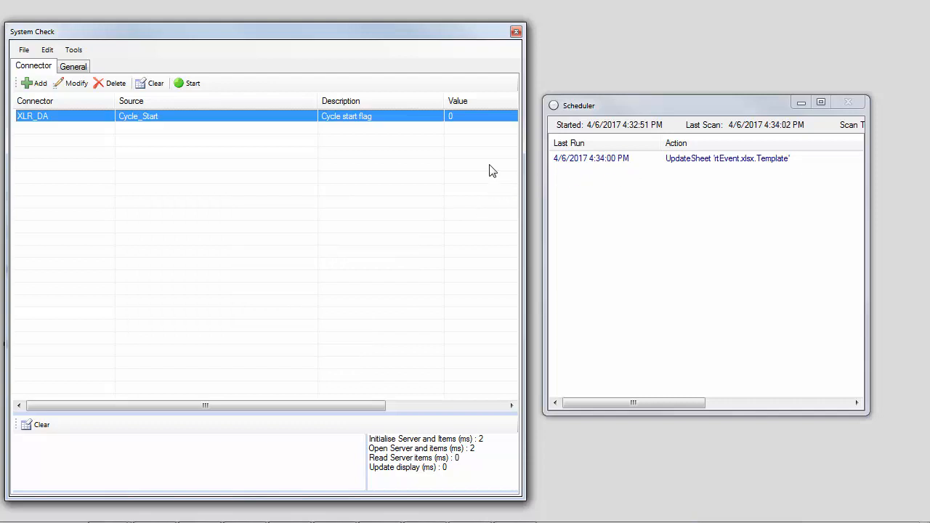
Step: Close System Check and minimize the Scheduler, and open the scheduled workbook reports from Project Explorer
click(515, 33)
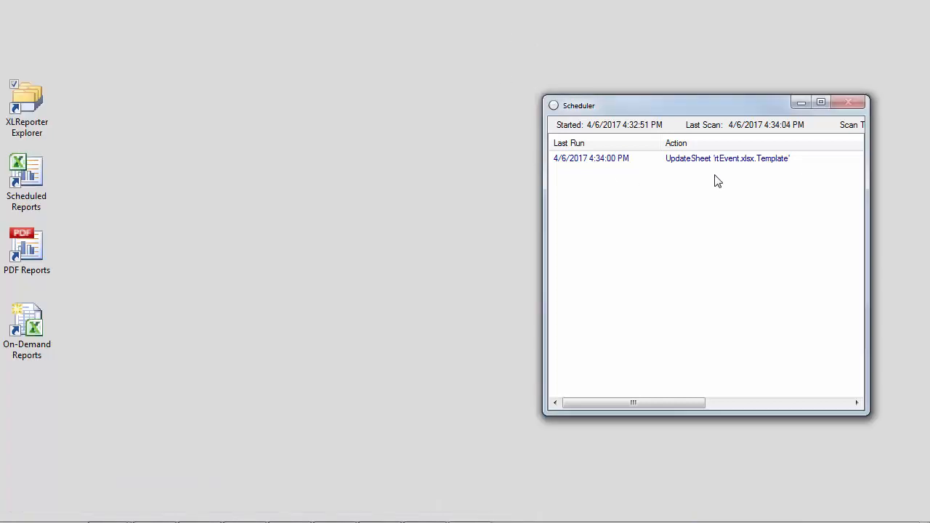
click(800, 102)
double_click(44, 114)
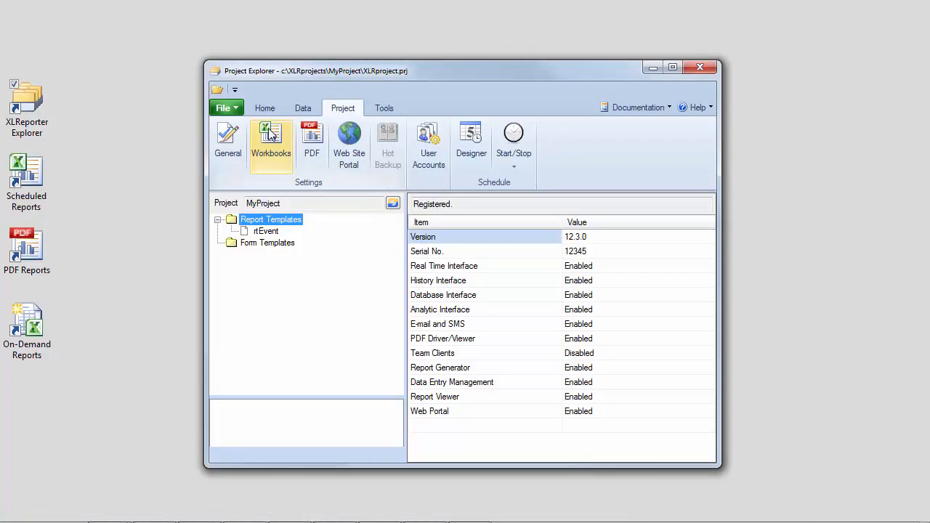
click(266, 110)
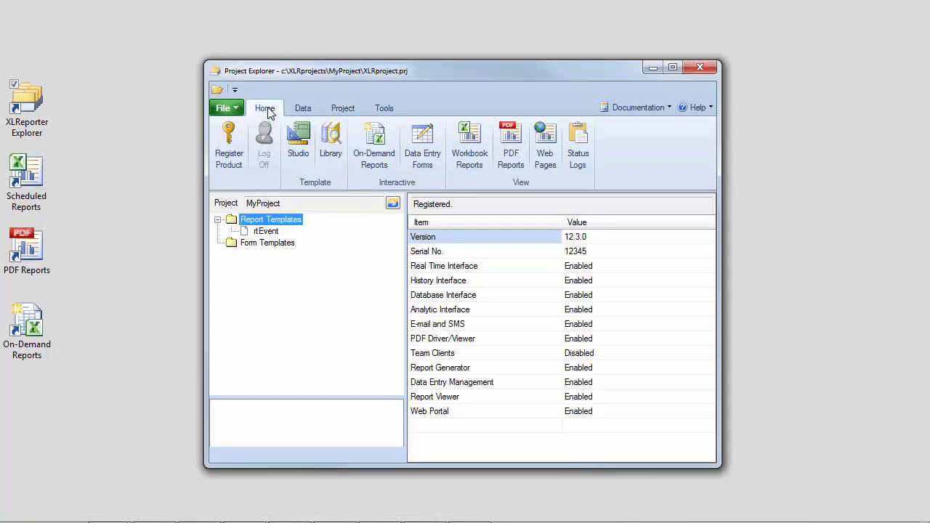
click(471, 160)
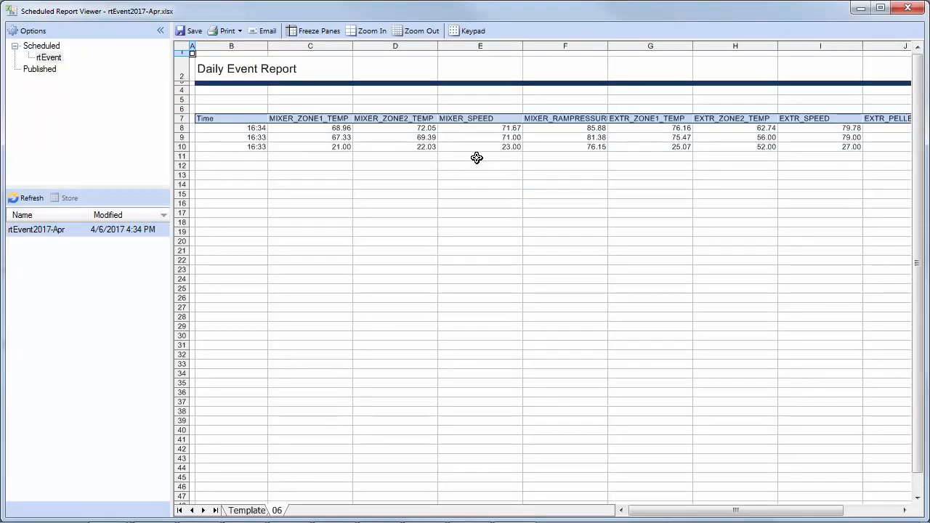